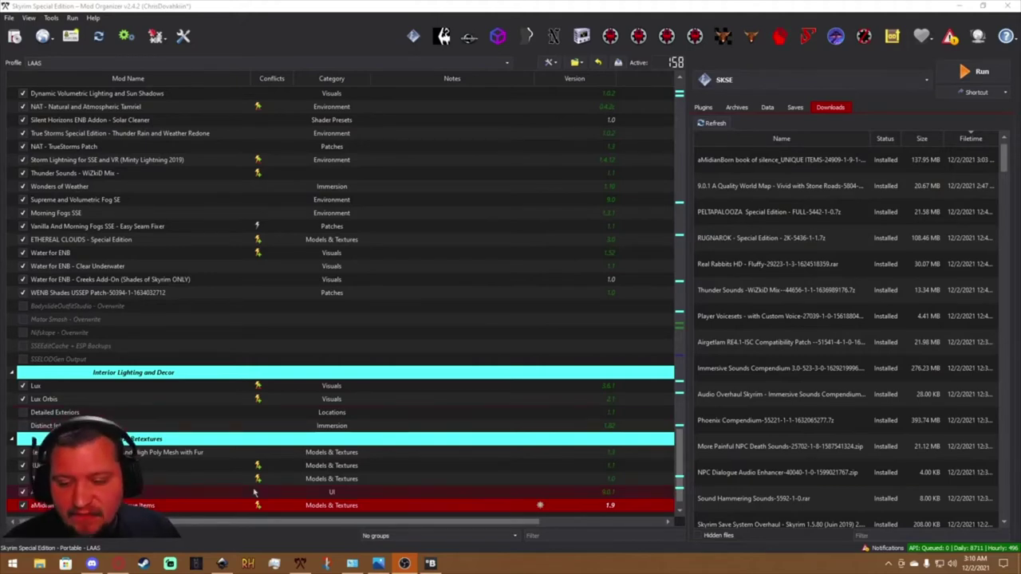
# Inspect the UI retexture mod and the Book of Silence mod in the LAAS mod list.
pyautogui.click(184, 492)
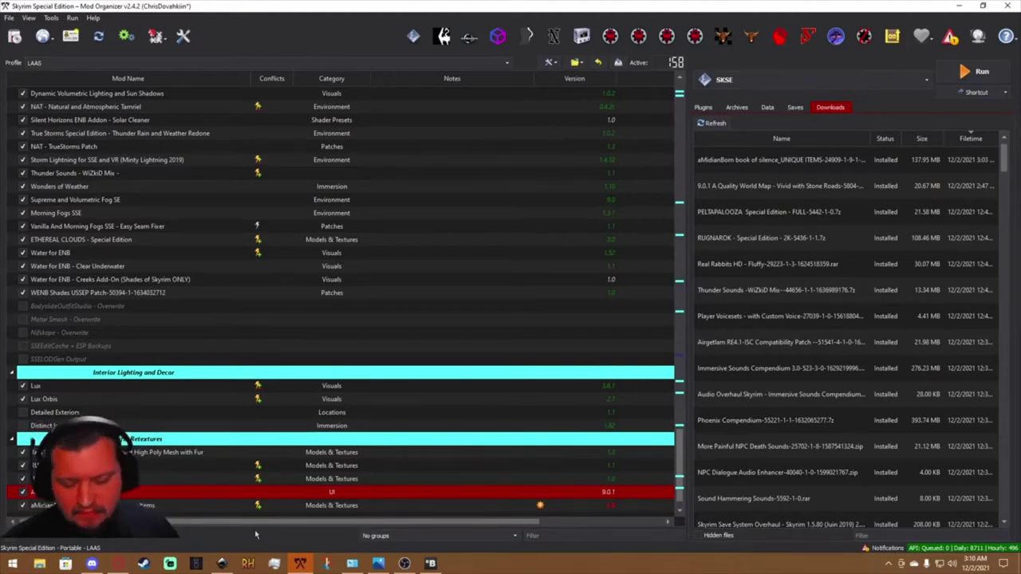
pyautogui.click(48, 505)
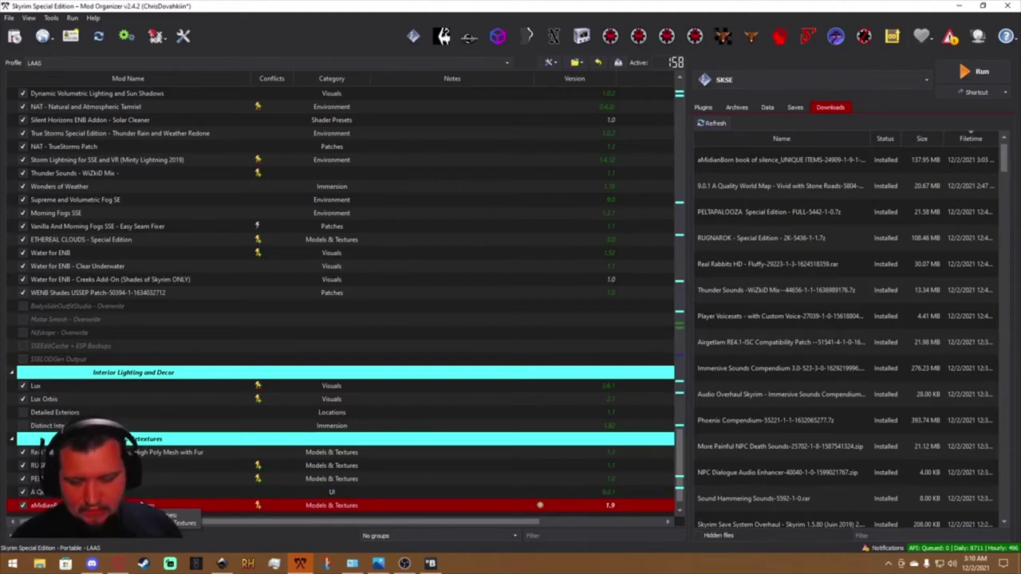
pyautogui.click(48, 492)
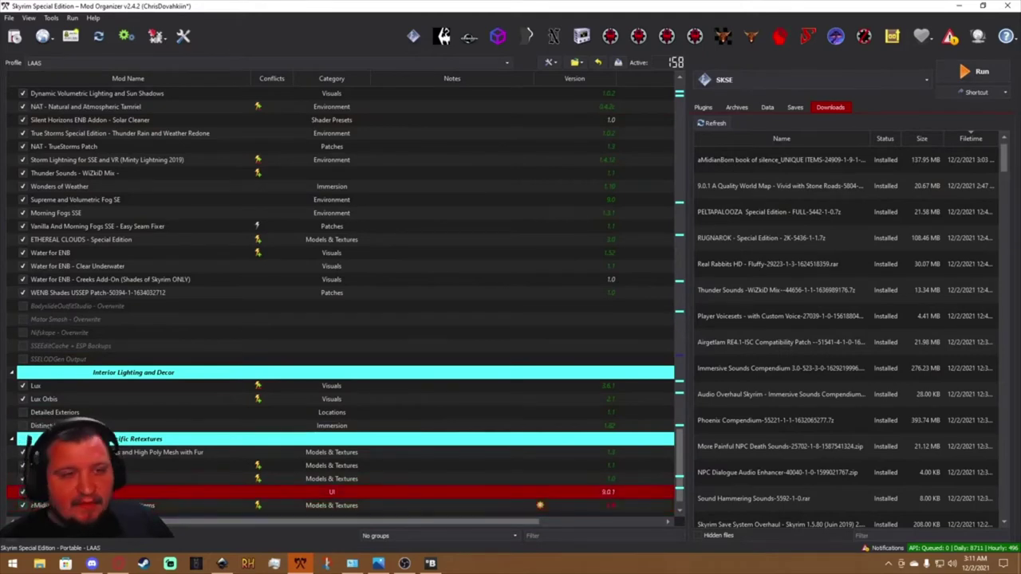
# Read the Form 43 plugin warning for IcePenguinWorldMap.esp in the notifications, then dismiss it.
pyautogui.click(950, 36)
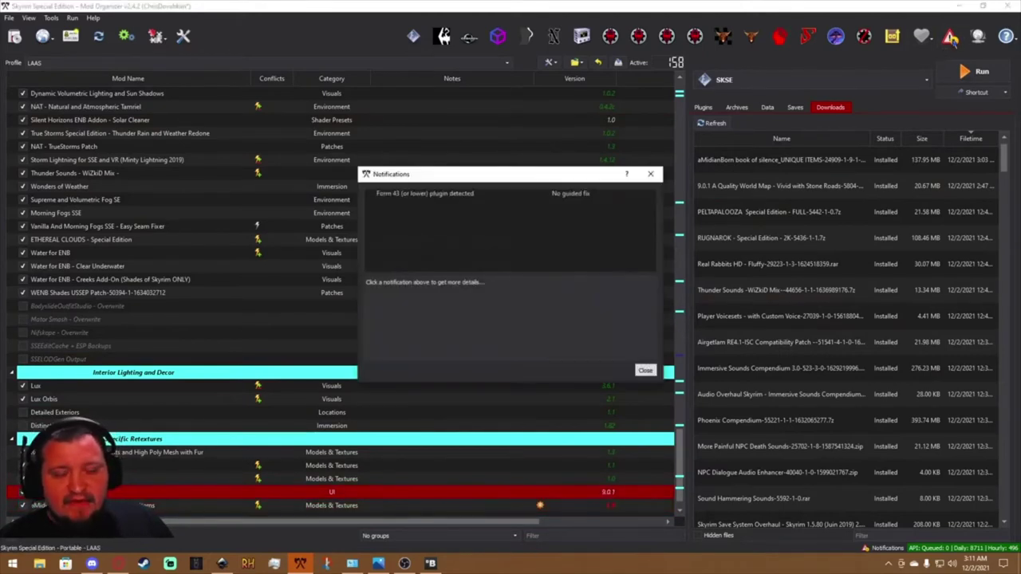
pyautogui.click(407, 196)
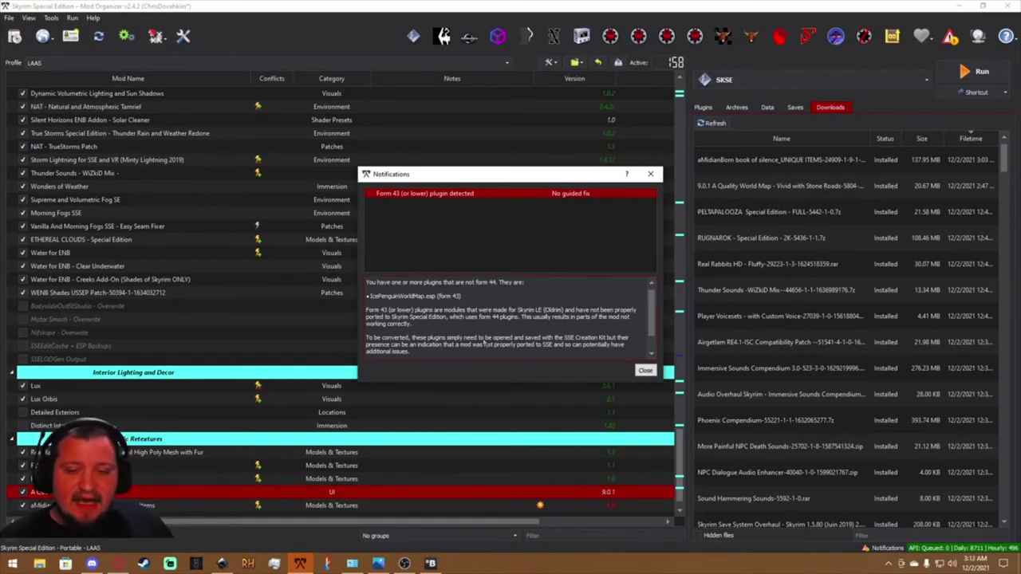
pyautogui.click(645, 371)
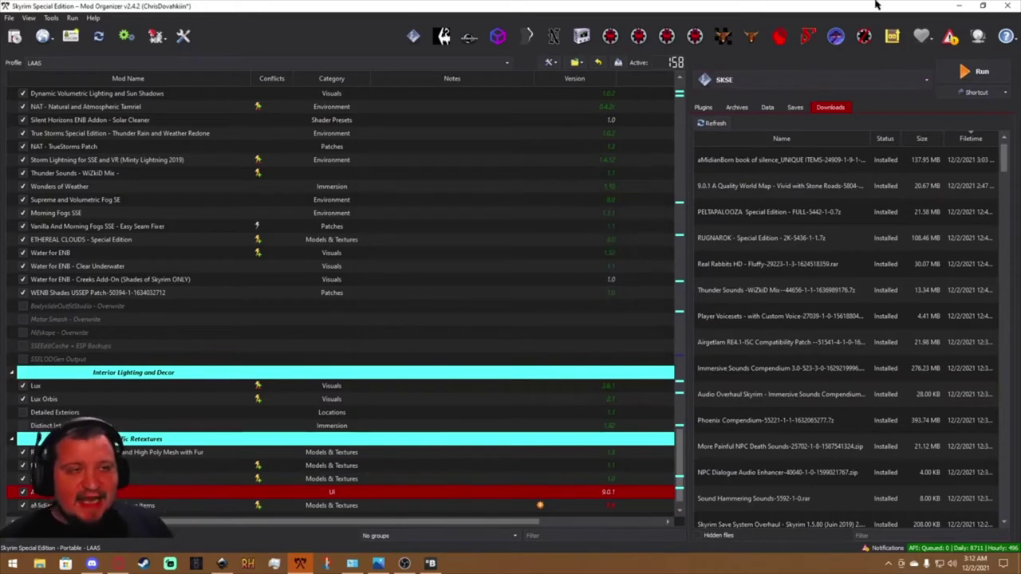
# Search 'bethesda launcher' in Opera GX and open the bethesda.net download result.
pyautogui.click(963, 7)
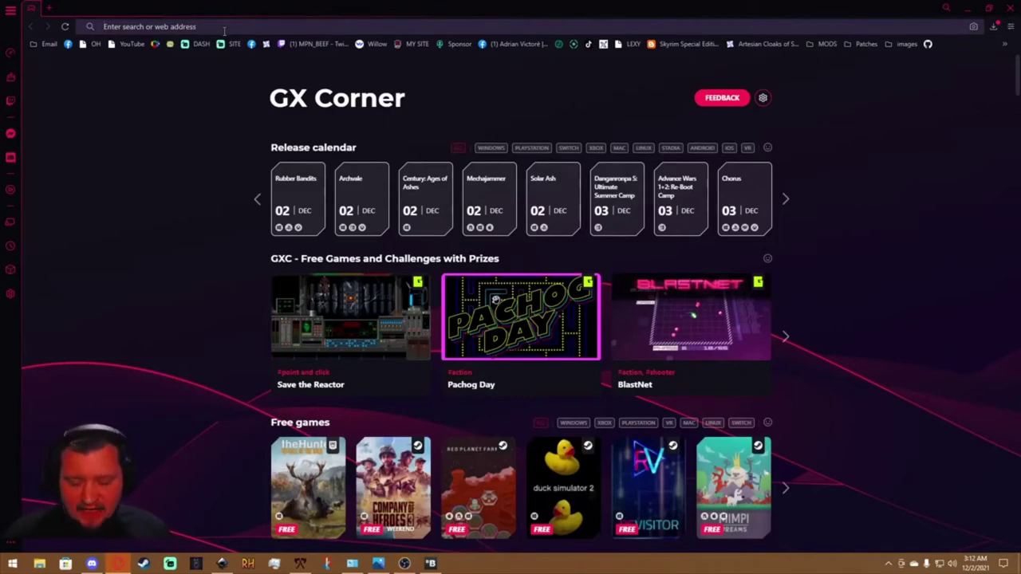
pyautogui.write('bet')
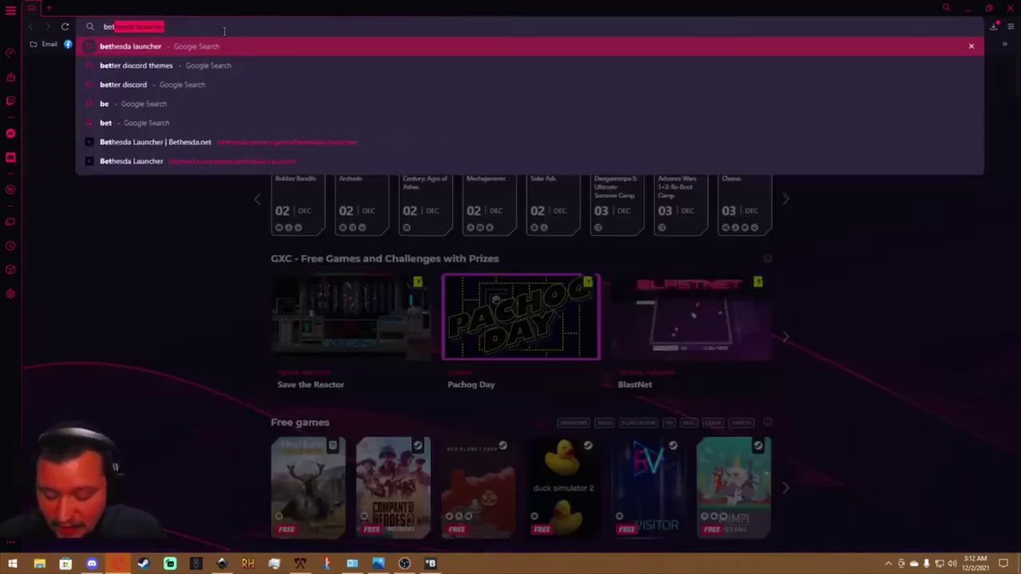
pyautogui.write('hesda')
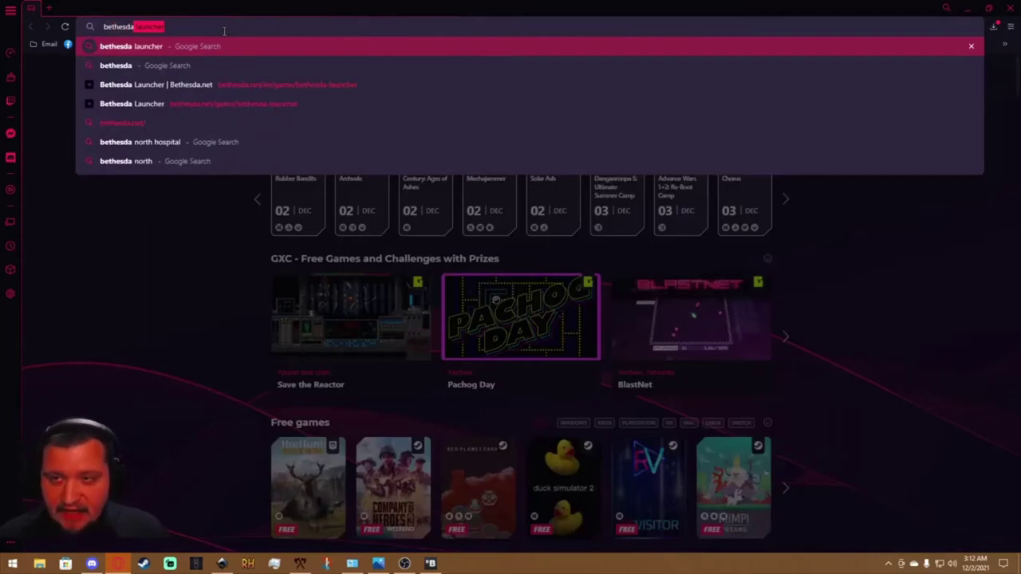
pyautogui.press('Right')
pyautogui.press('Return')
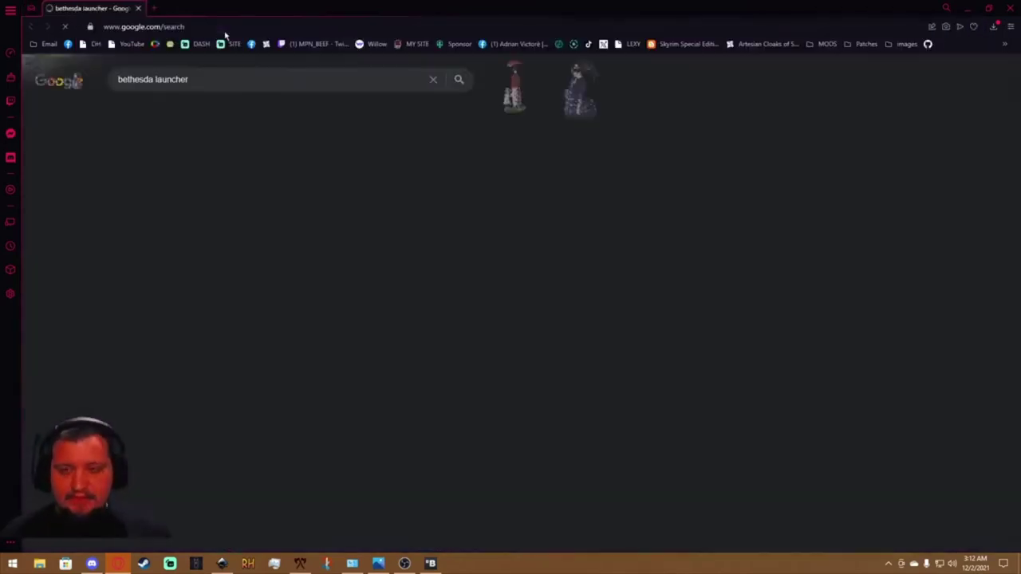
pyautogui.click(145, 172)
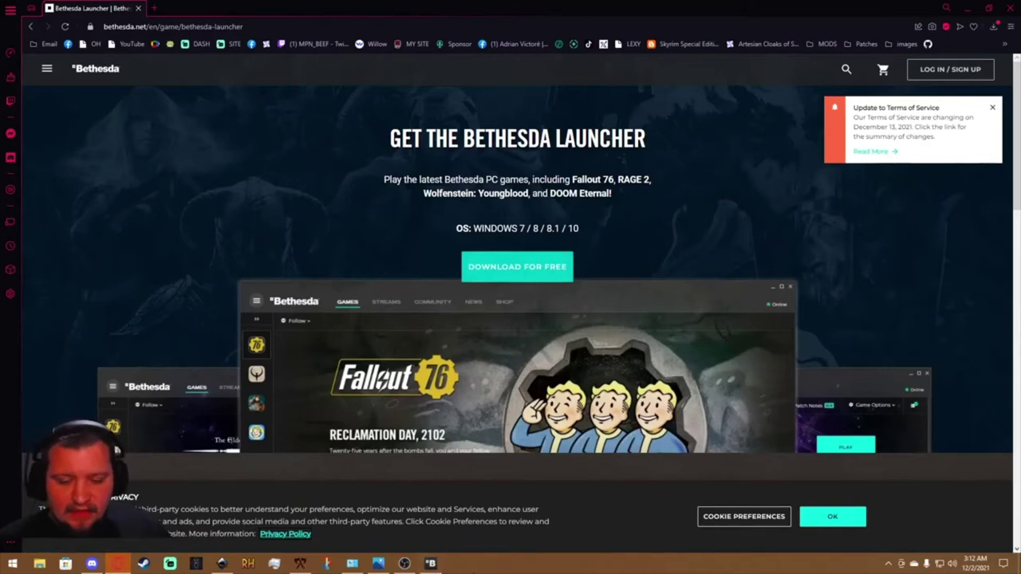
# Maximize the Bethesda.net Launcher and check that Creation Kit: Skyrim is in its games list.
pyautogui.click(431, 564)
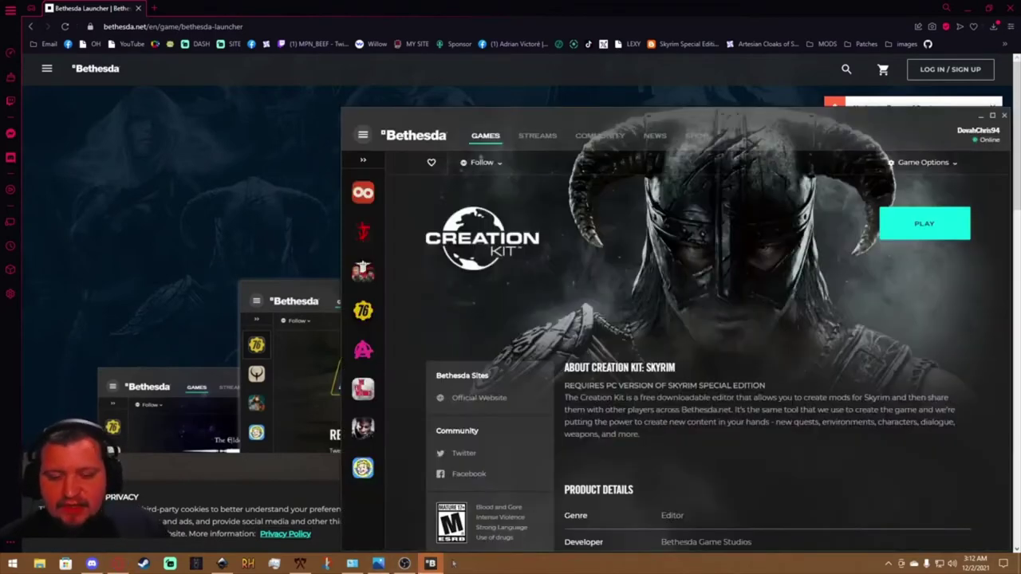
pyautogui.doubleClick(586, 120)
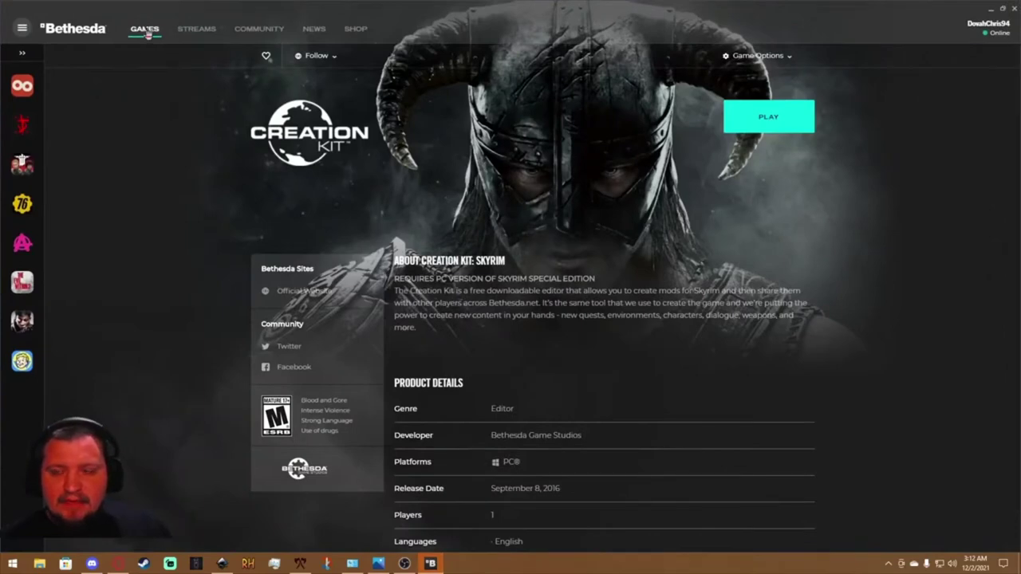
pyautogui.click(22, 52)
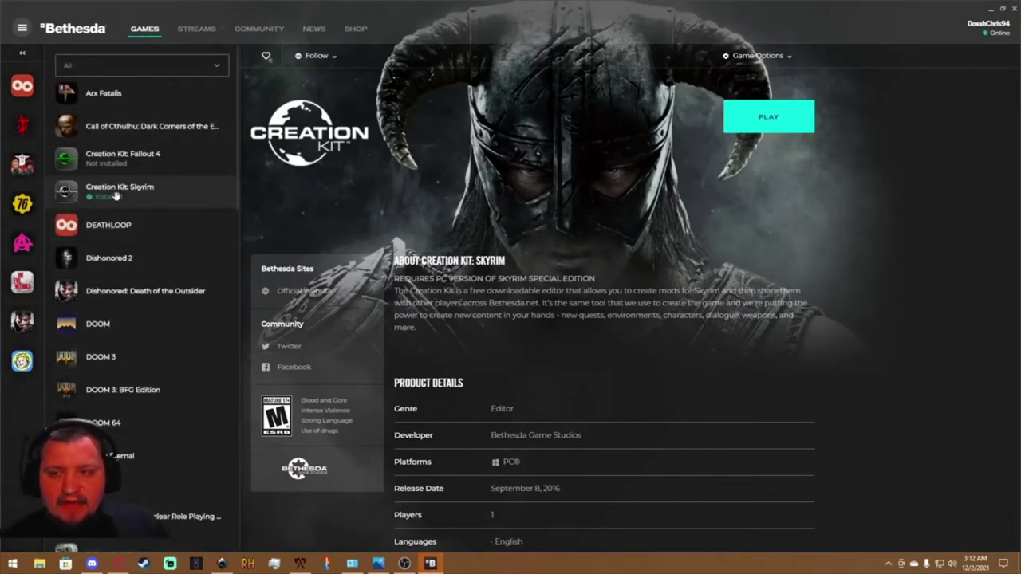
pyautogui.click(22, 53)
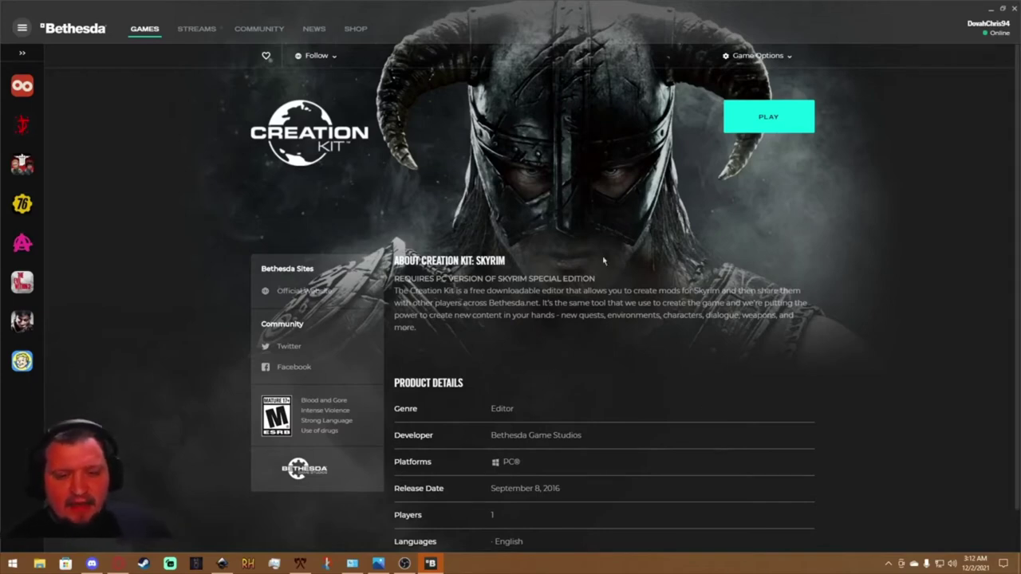
pyautogui.click(755, 128)
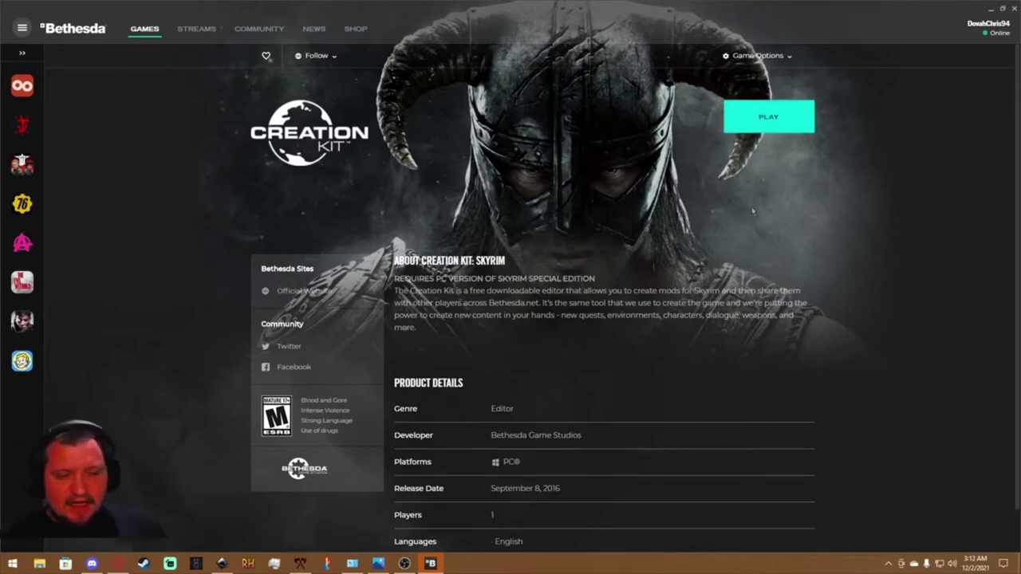
# Close the launcher and search the web for 'creation kit fixes'.
pyautogui.click(1014, 9)
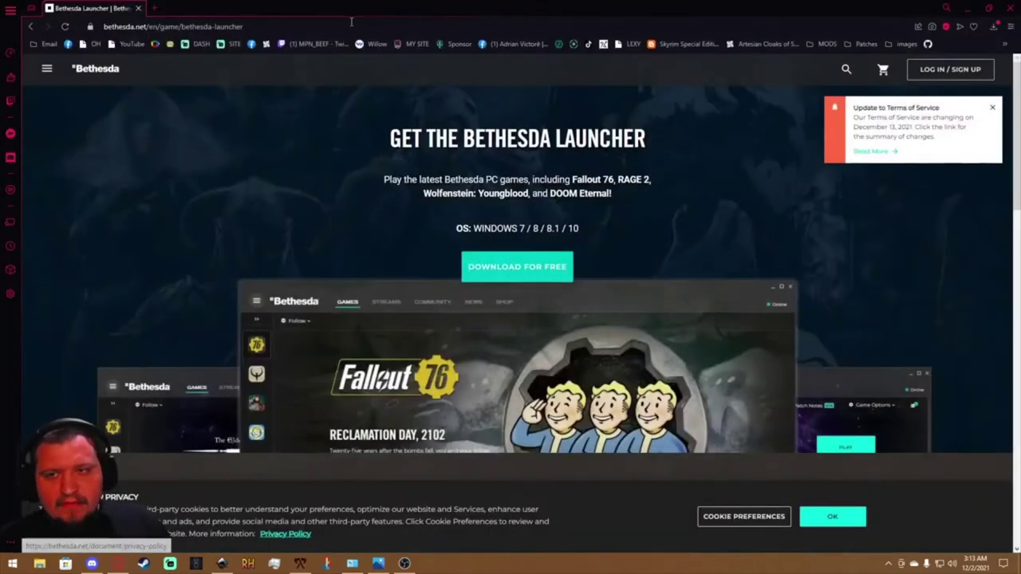
pyautogui.click(265, 27)
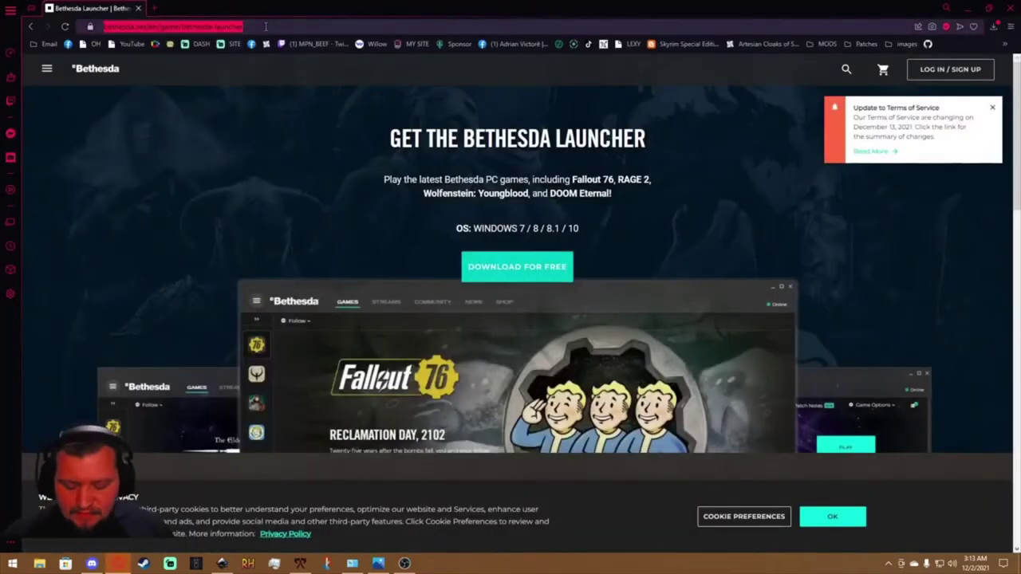
pyautogui.write('creation kit fixes')
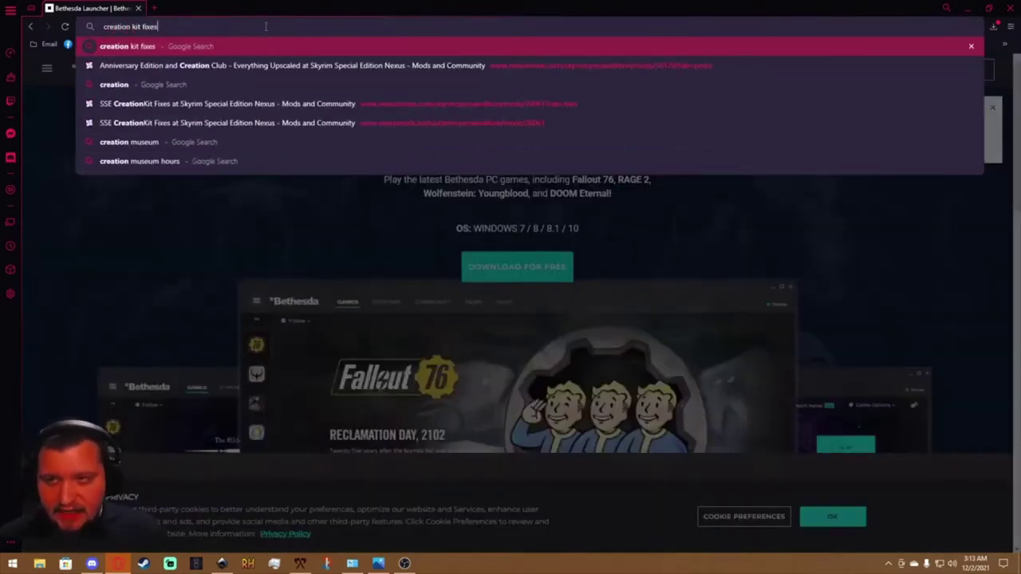
pyautogui.press('Return')
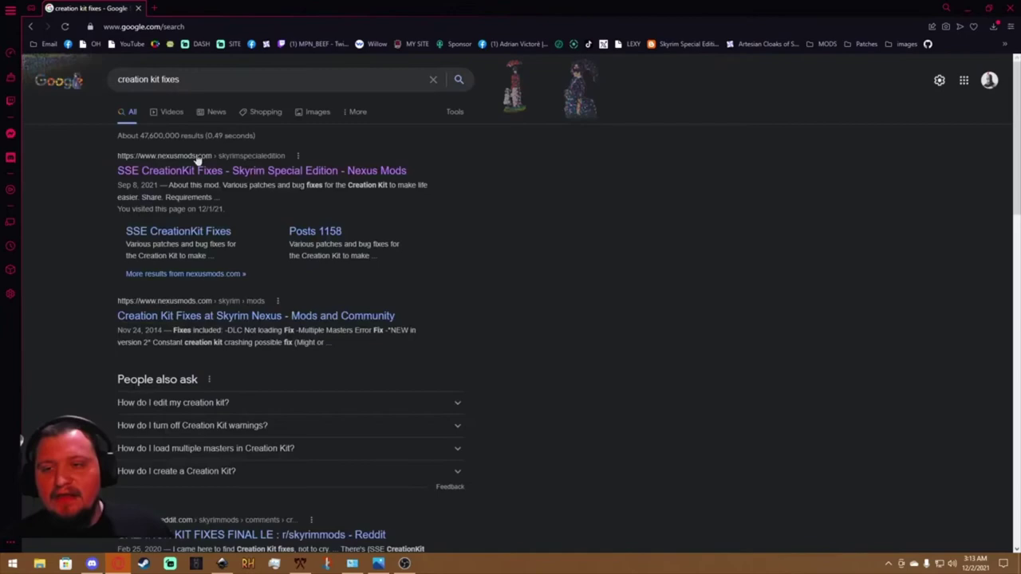
# Download CK64Fixes Release 3.2 from the SSE CreationKit Fixes files on Nexus and open the zip.
pyautogui.click(171, 173)
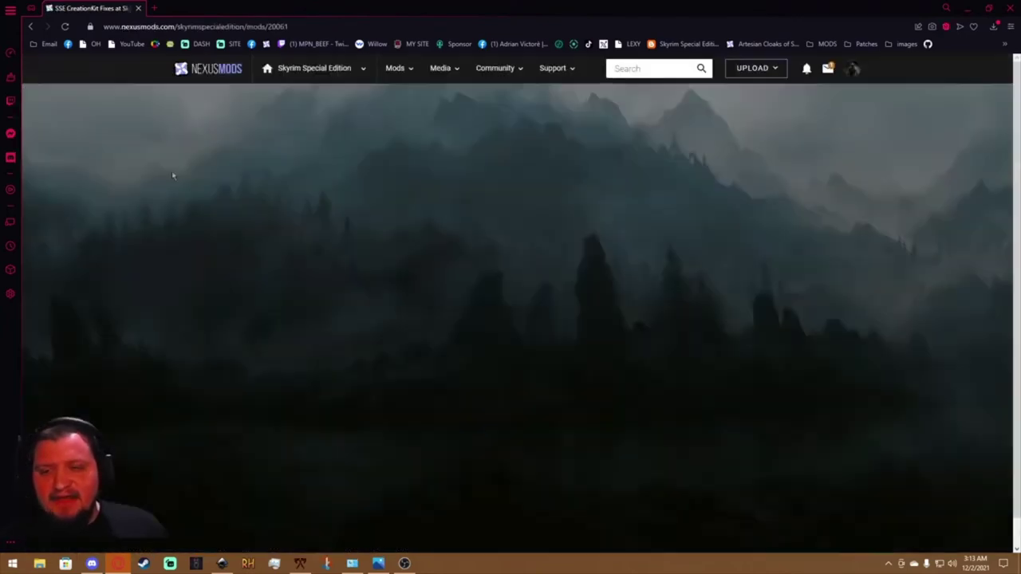
pyautogui.click(244, 383)
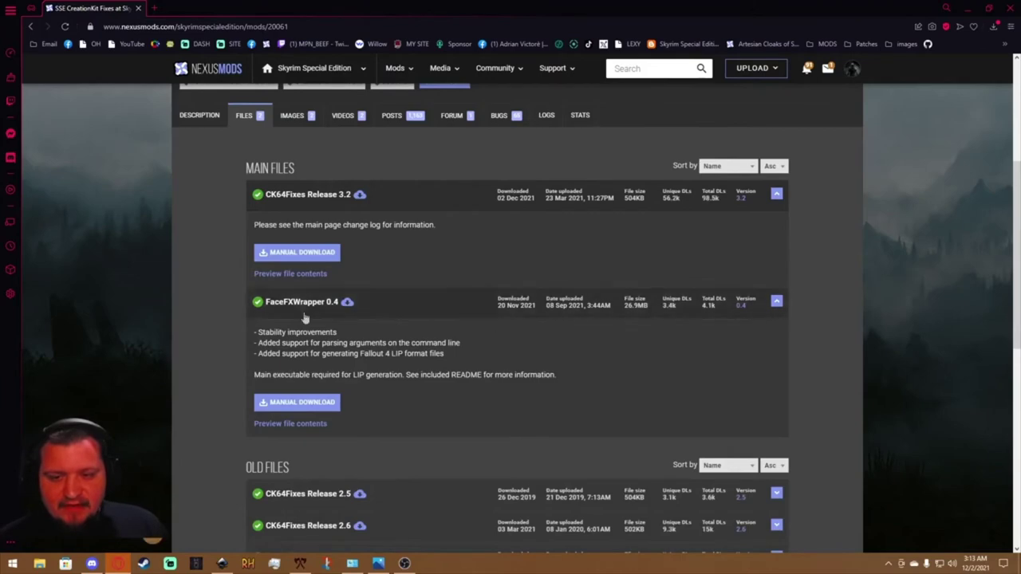
pyautogui.click(329, 256)
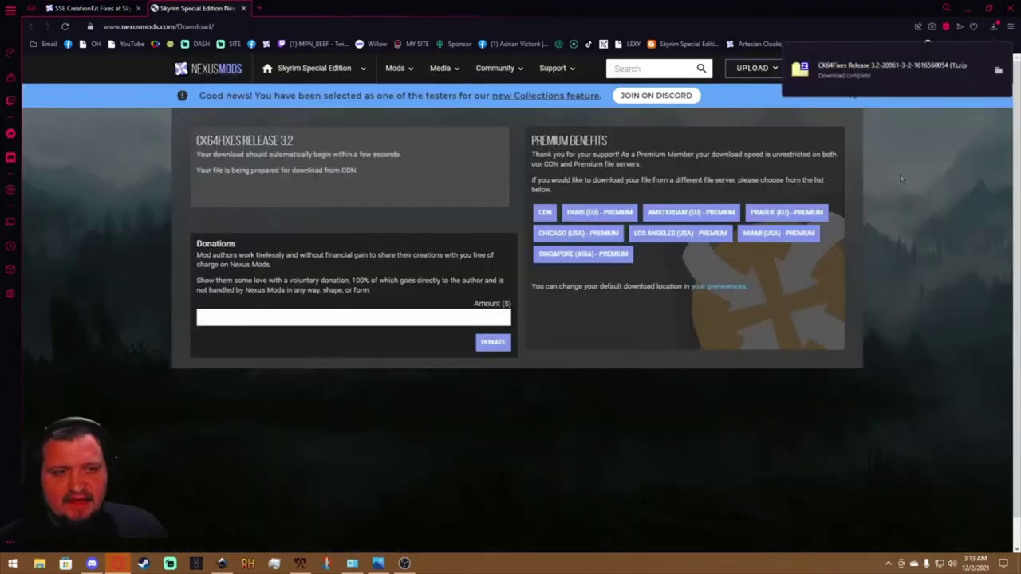
pyautogui.click(892, 66)
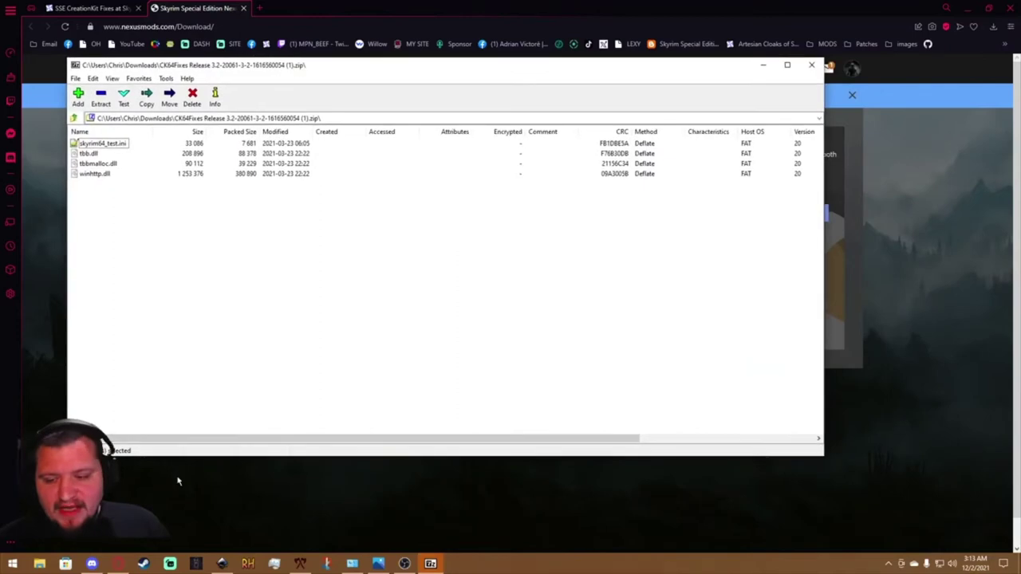
# Open D:\LAAS\Stock Game in File Explorer, sorted by name, in a smaller window beside 7-Zip.
pyautogui.click(39, 563)
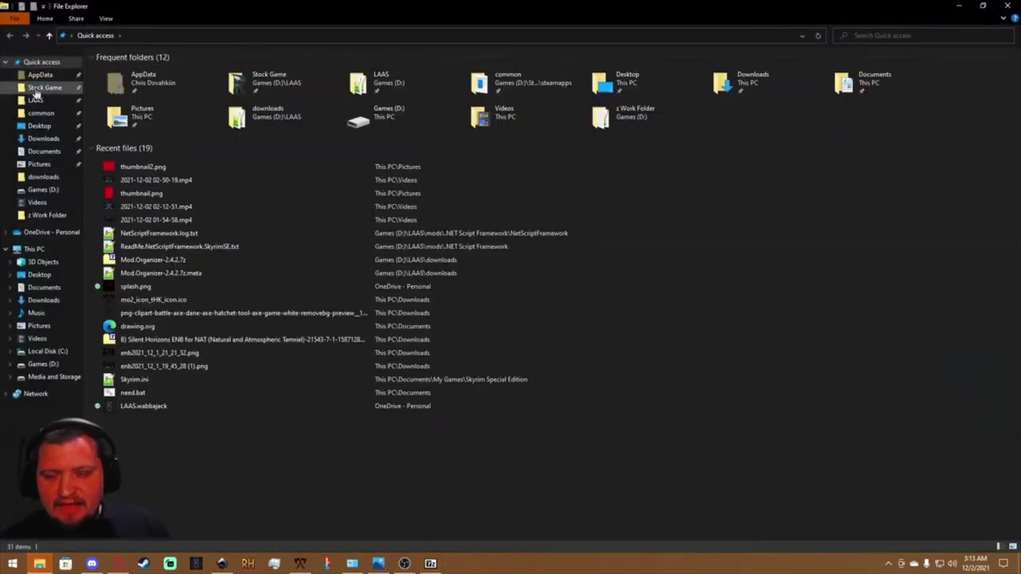
pyautogui.click(45, 87)
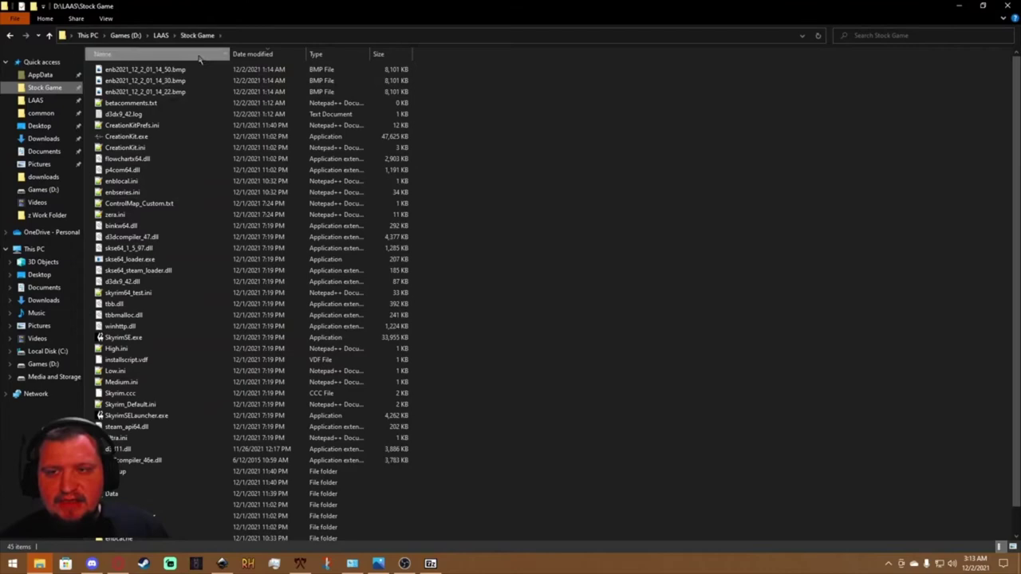
pyautogui.click(199, 56)
pyautogui.scroll(-1, 127, 446)
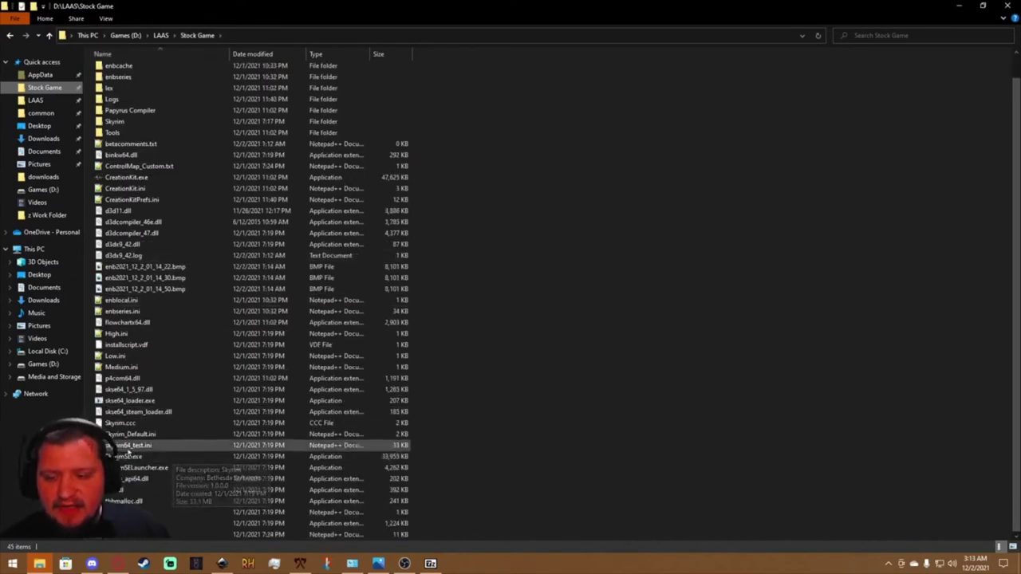
pyautogui.click(151, 467)
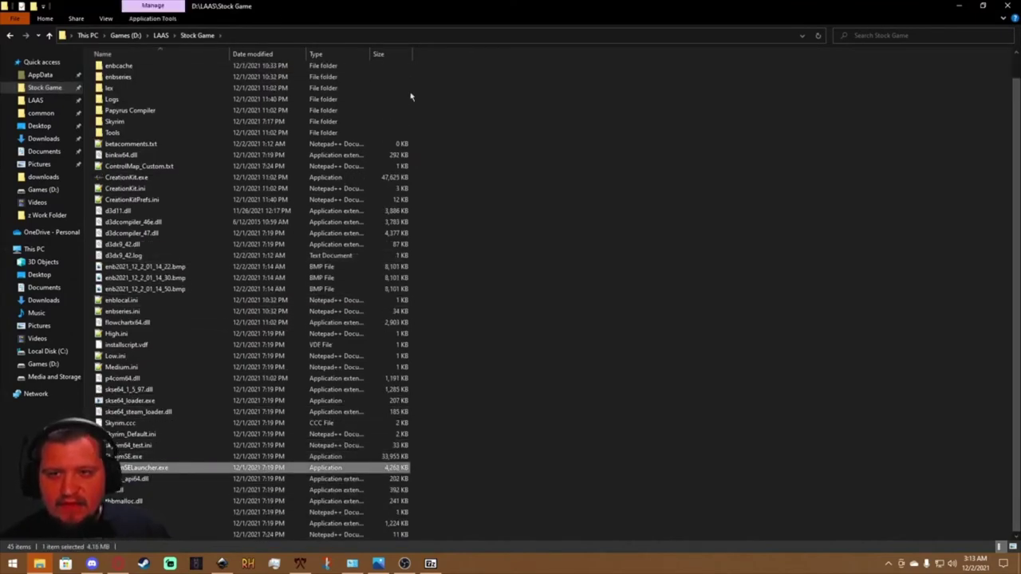
pyautogui.doubleClick(333, 17)
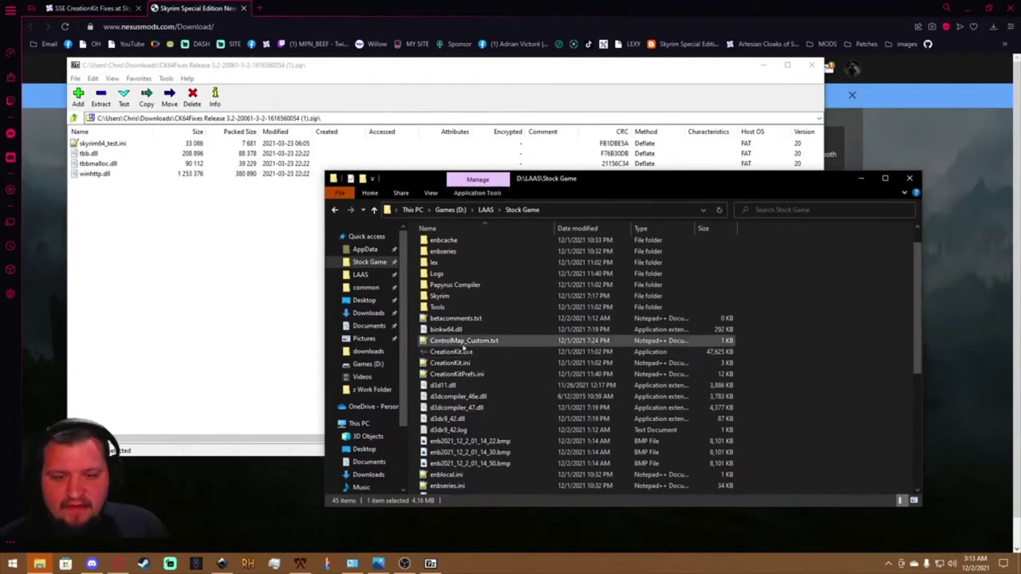
pyautogui.click(467, 352)
pyautogui.moveTo(616, 185); pyautogui.dragTo(682, 186)
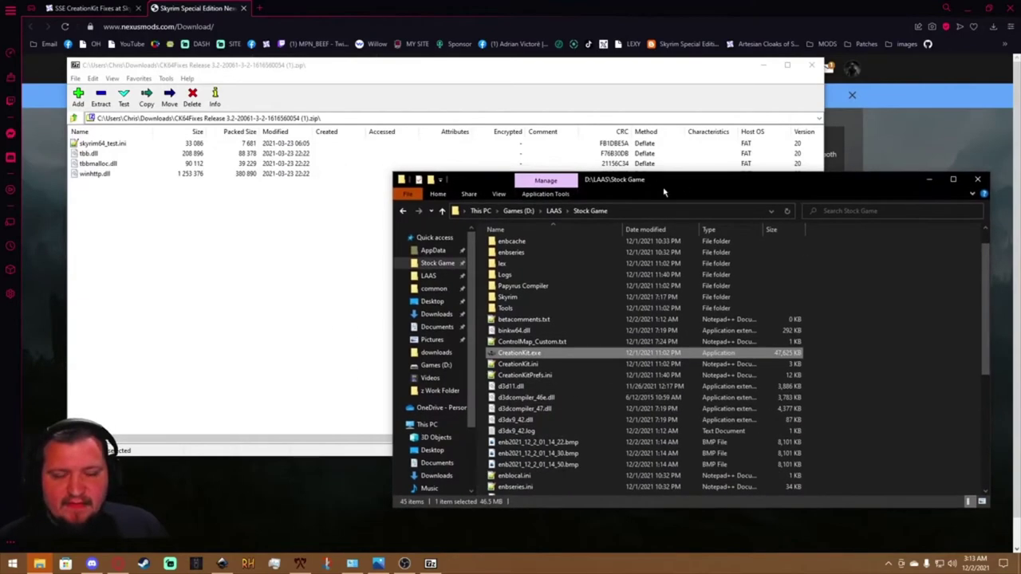
# Copy the four CK64Fixes files into Stock Game, replacing existing files, and close both windows.
pyautogui.click(150, 214)
pyautogui.moveTo(150, 214); pyautogui.dragTo(76, 128)
pyautogui.moveTo(96, 165); pyautogui.dragTo(921, 365)
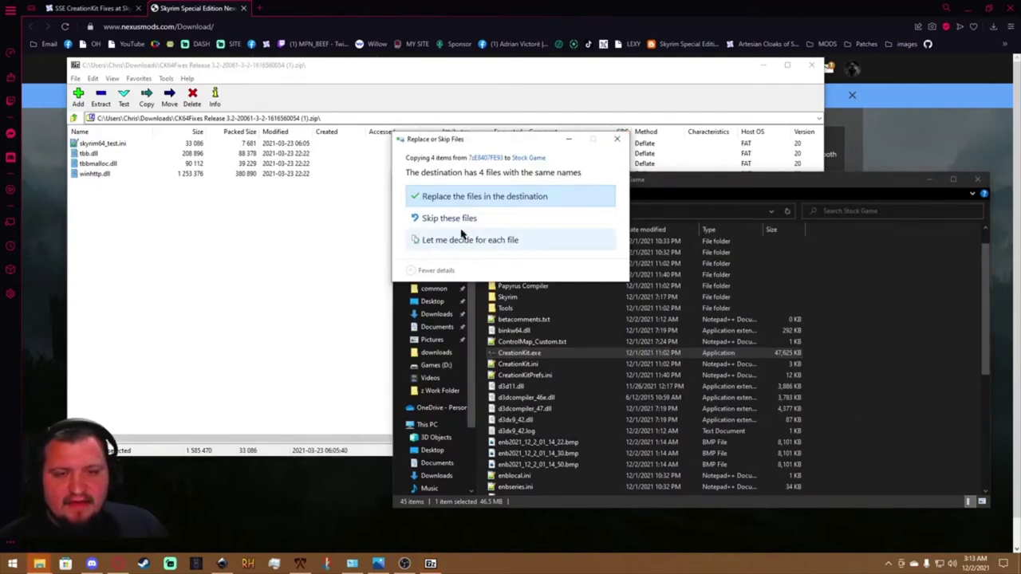
pyautogui.click(472, 222)
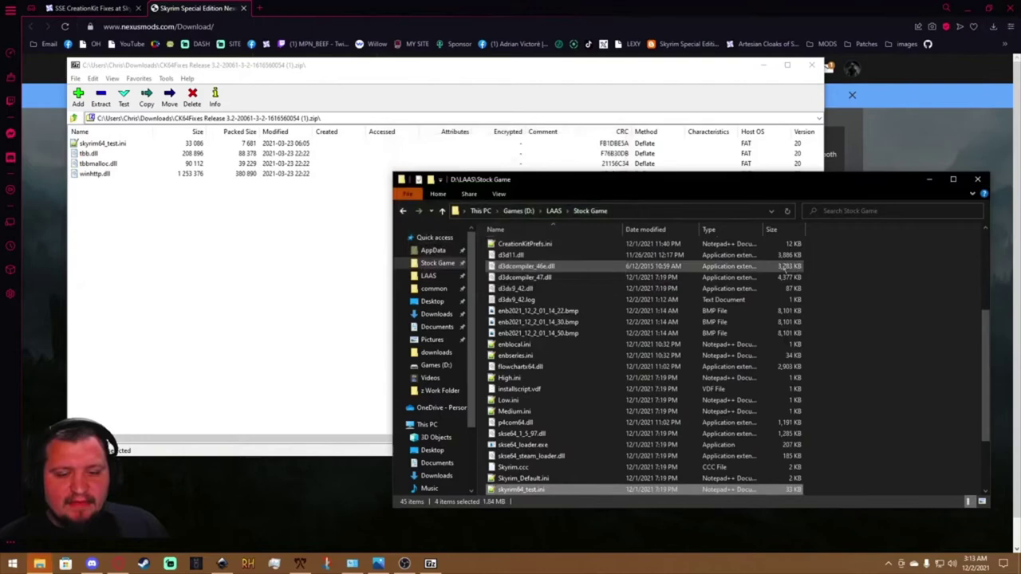
pyautogui.click(812, 64)
pyautogui.click(977, 179)
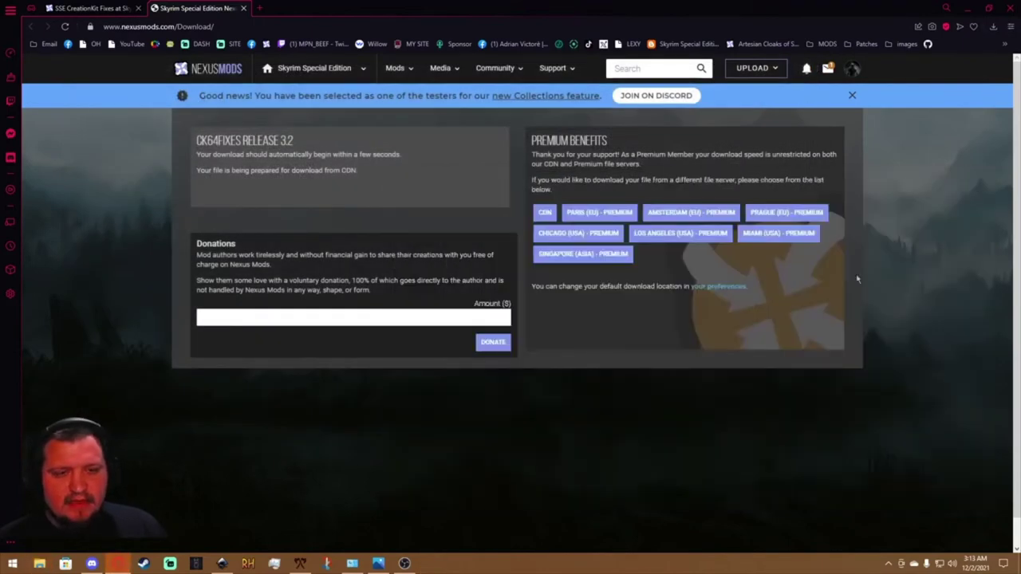
# Close the finished download tab in Opera GX and return to Mod Organizer 2.
pyautogui.click(243, 8)
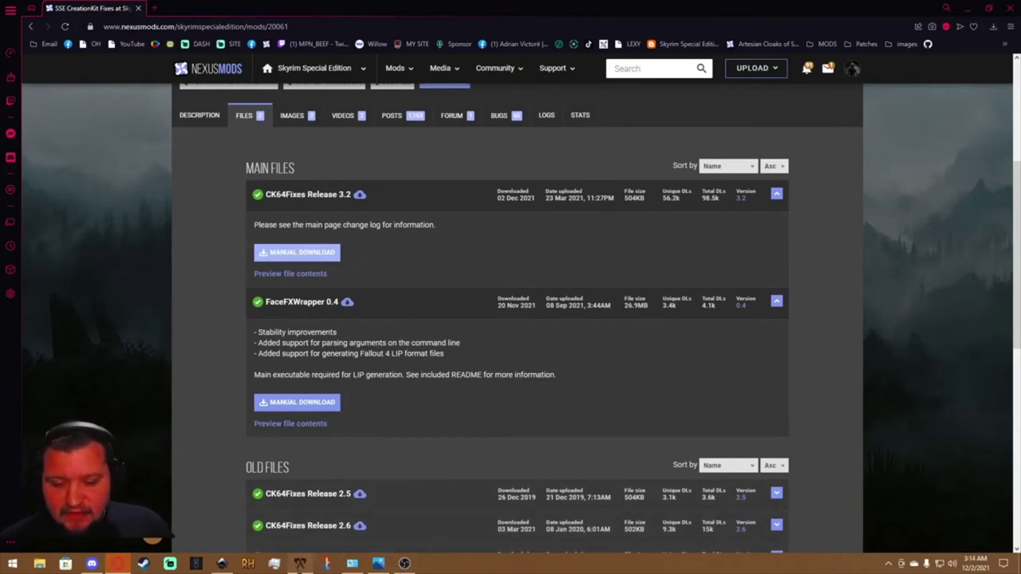
pyautogui.click(300, 564)
# Choose Creation Kit from the executables dropdown and run it.
pyautogui.click(771, 83)
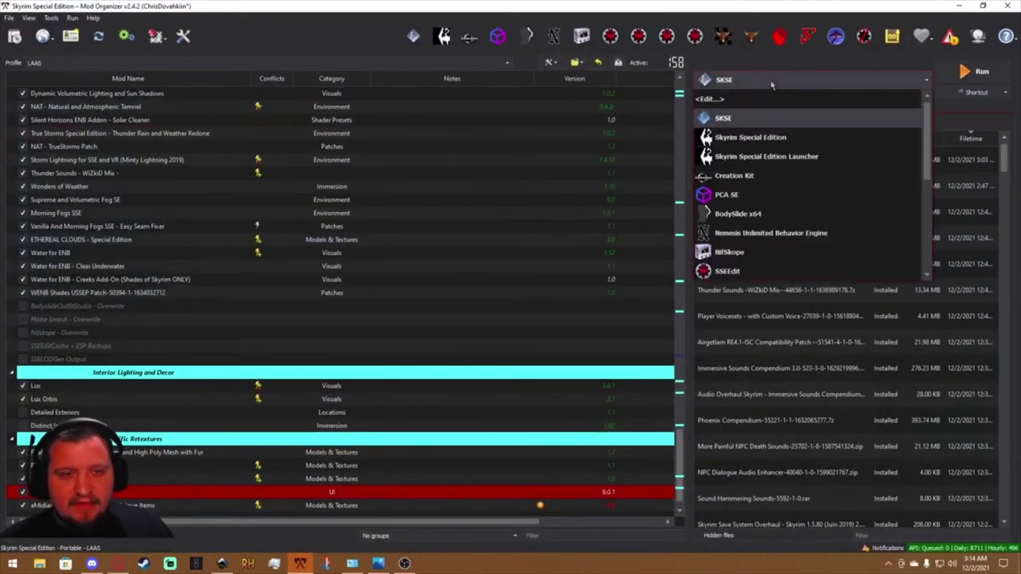
pyautogui.scroll(-2, 762, 148)
pyautogui.scroll(2, 762, 149)
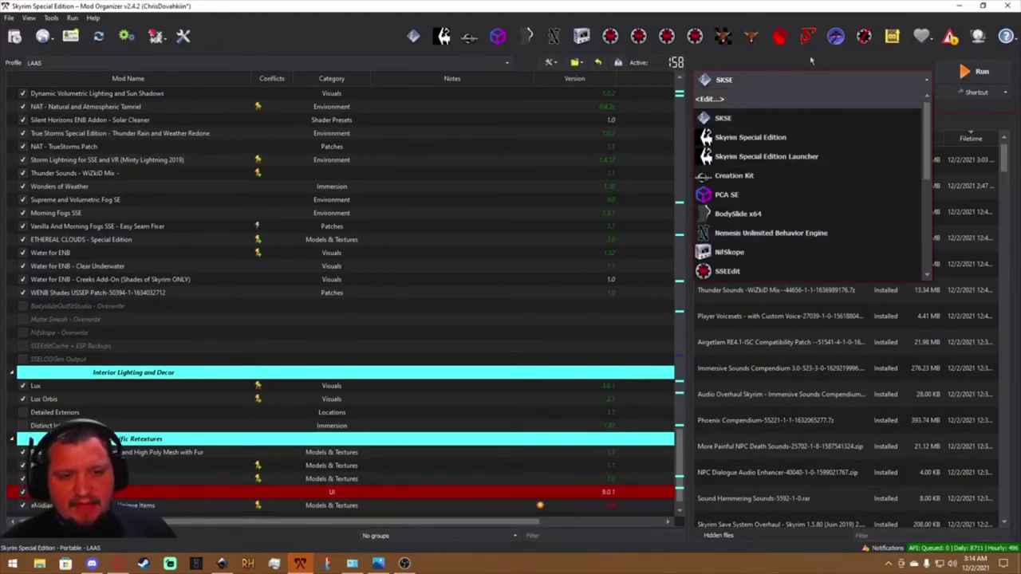
pyautogui.click(732, 175)
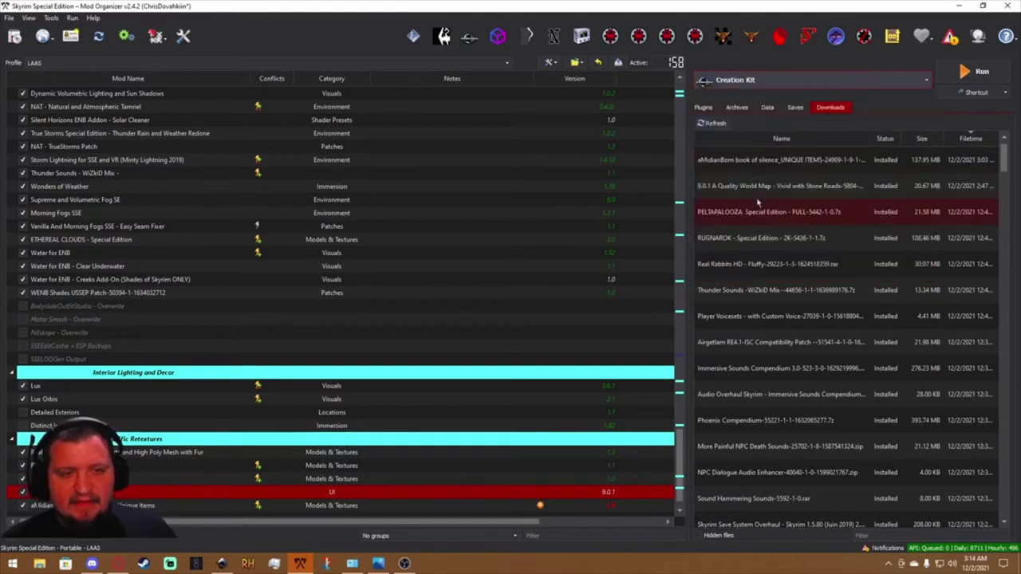
pyautogui.click(953, 77)
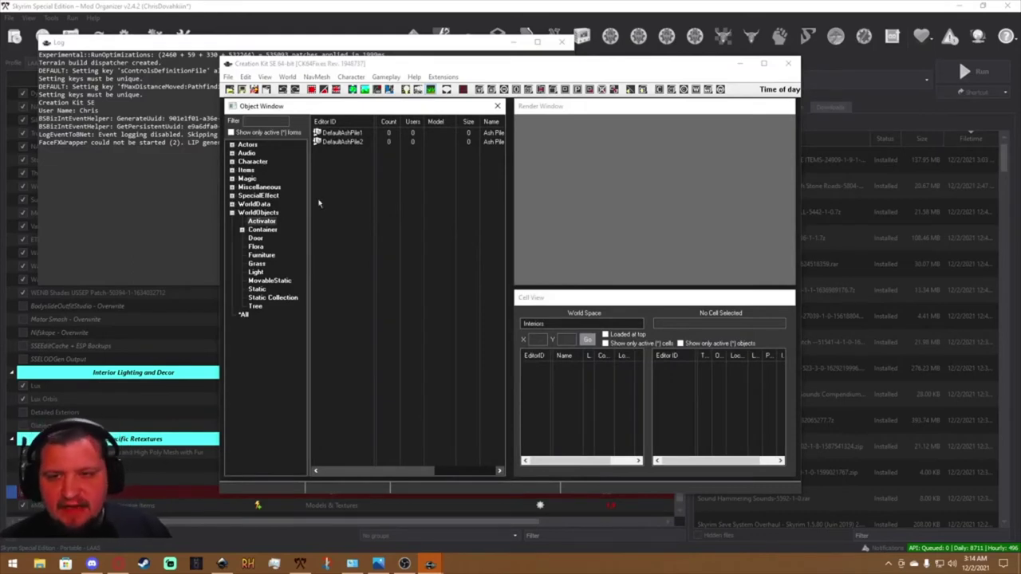
# Load IcePenguinWorldMap.esp as the active file via File > Data, filtering by 'ice'.
pyautogui.click(229, 78)
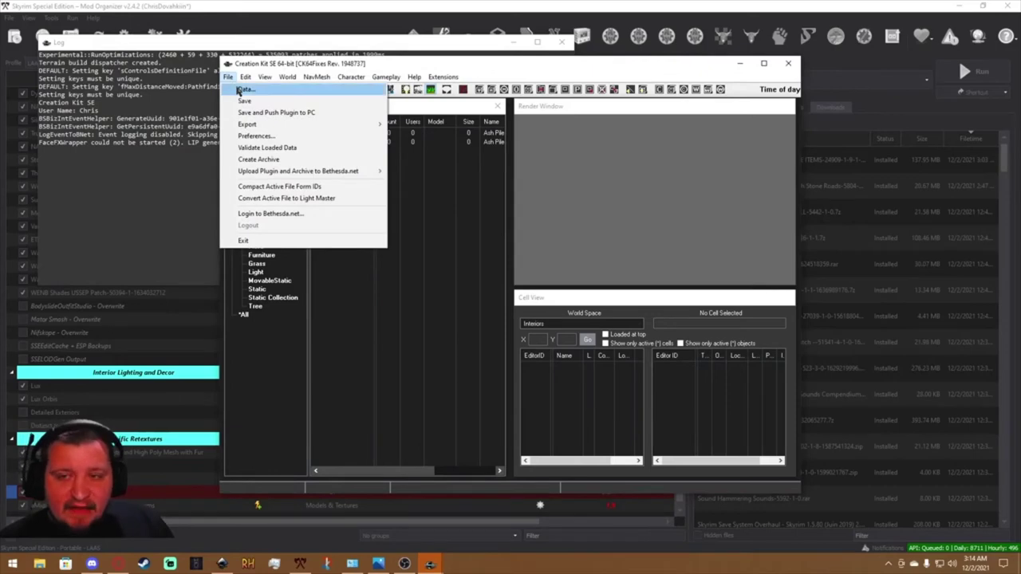
pyautogui.click(242, 90)
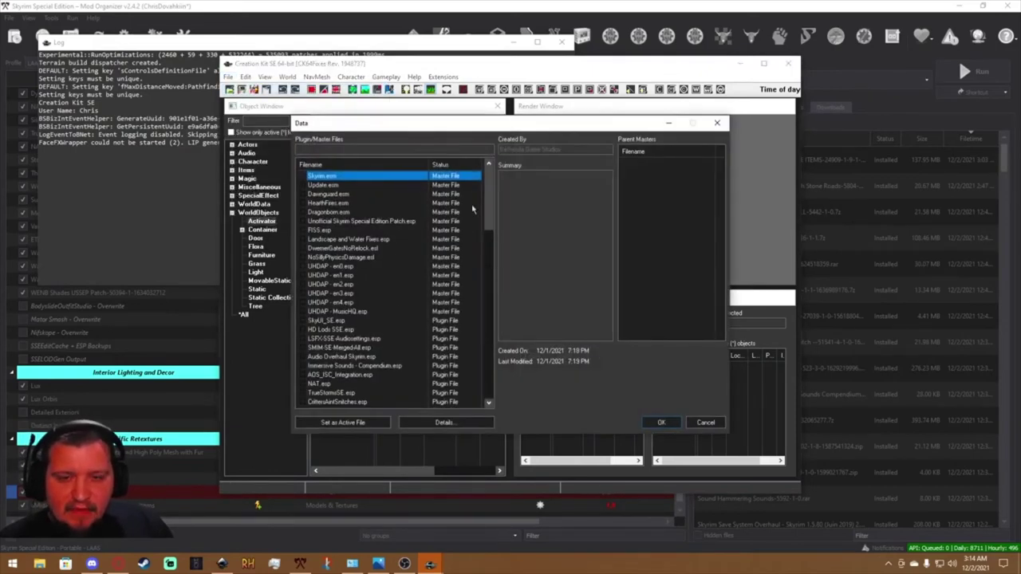
pyautogui.moveTo(489, 203); pyautogui.dragTo(492, 179)
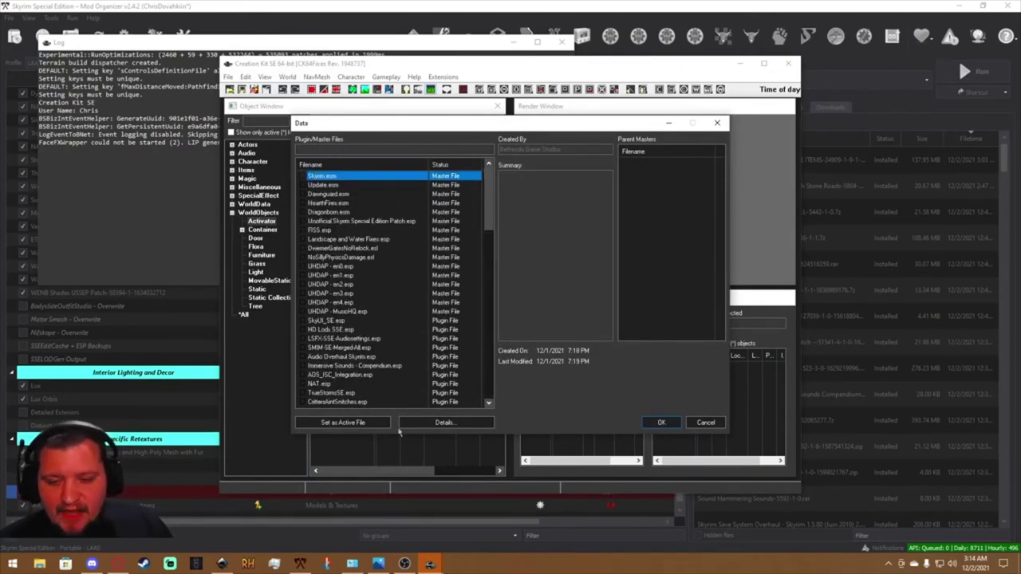
pyautogui.click(336, 150)
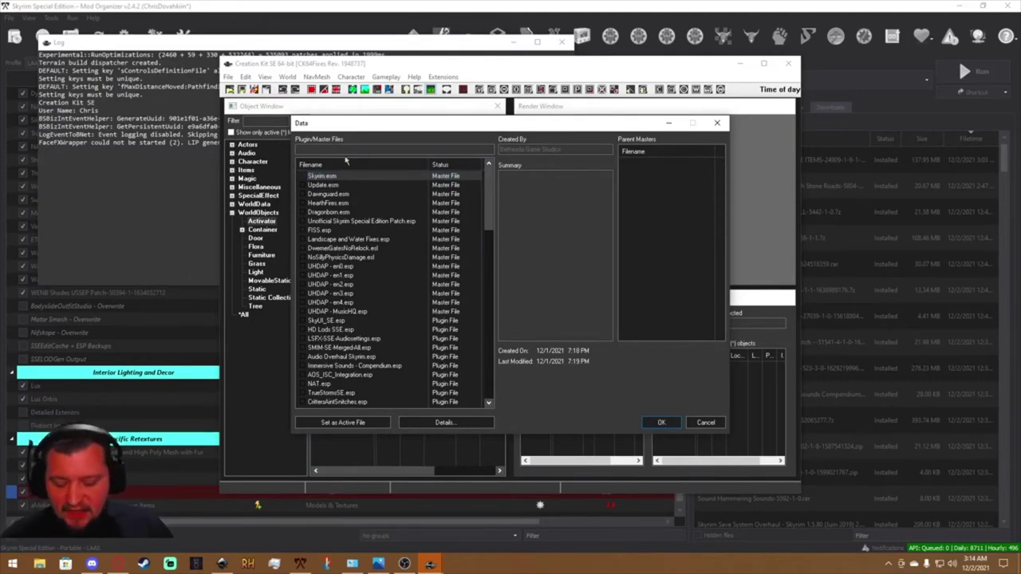
pyautogui.write('ice')
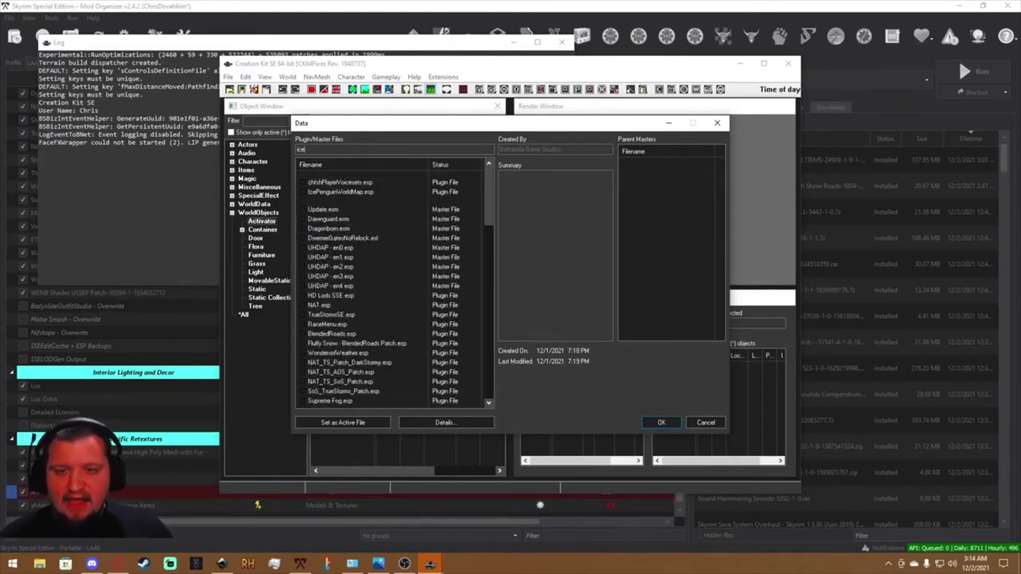
pyautogui.click(316, 193)
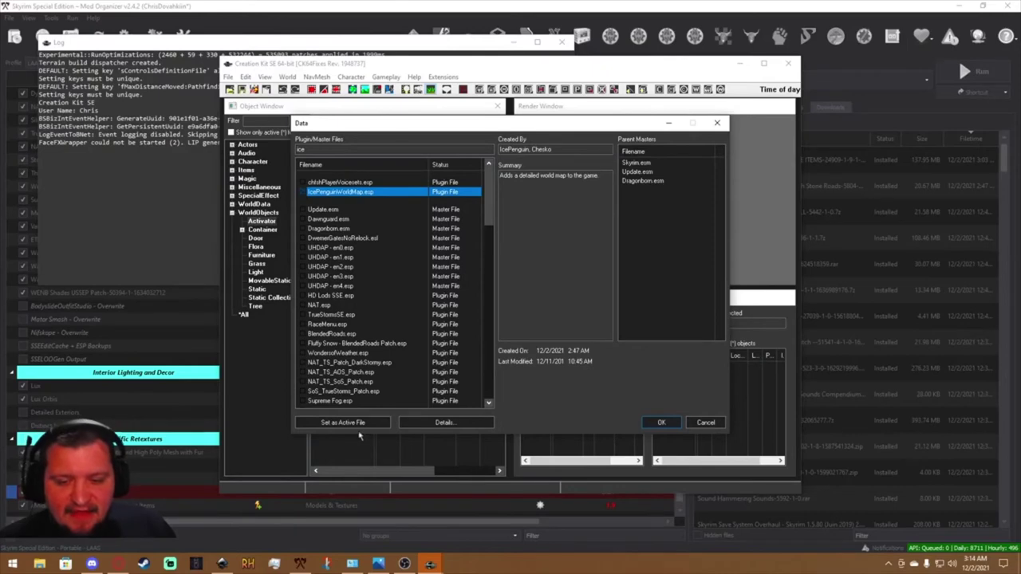
pyautogui.click(349, 423)
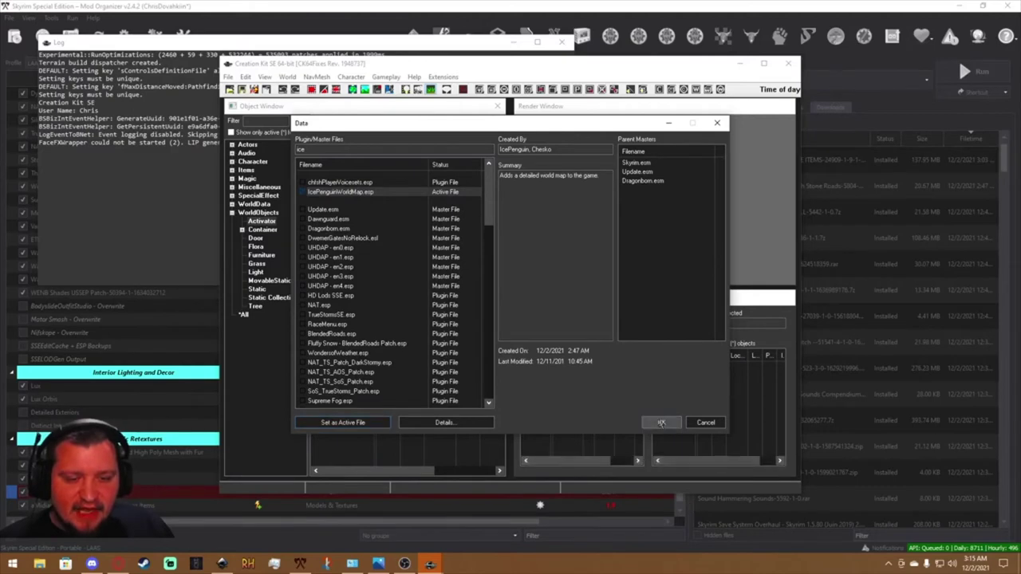
pyautogui.click(660, 422)
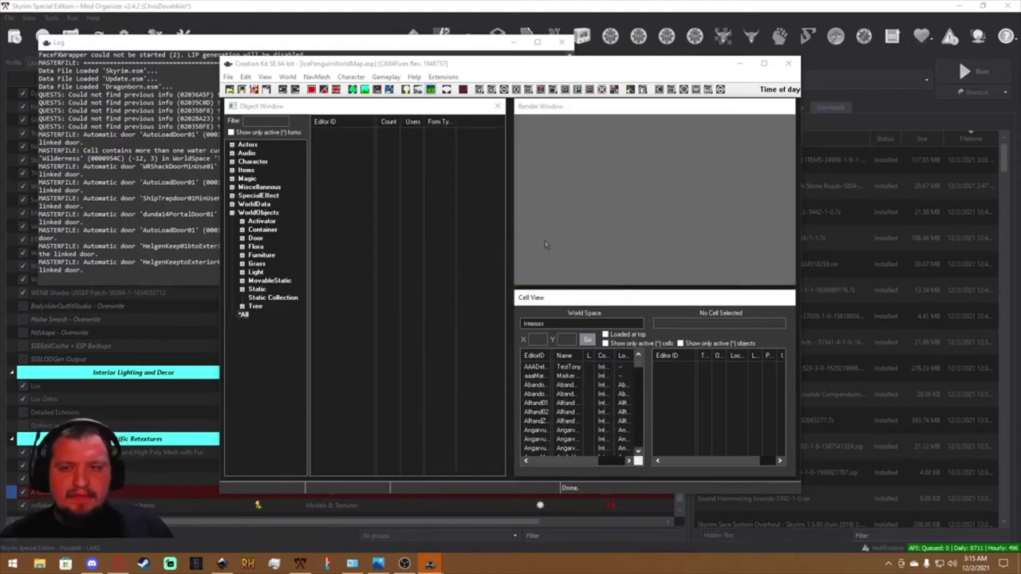
# Save IcePenguinWorldMap.esp with File > Save and close the Creation Kit.
pyautogui.click(229, 77)
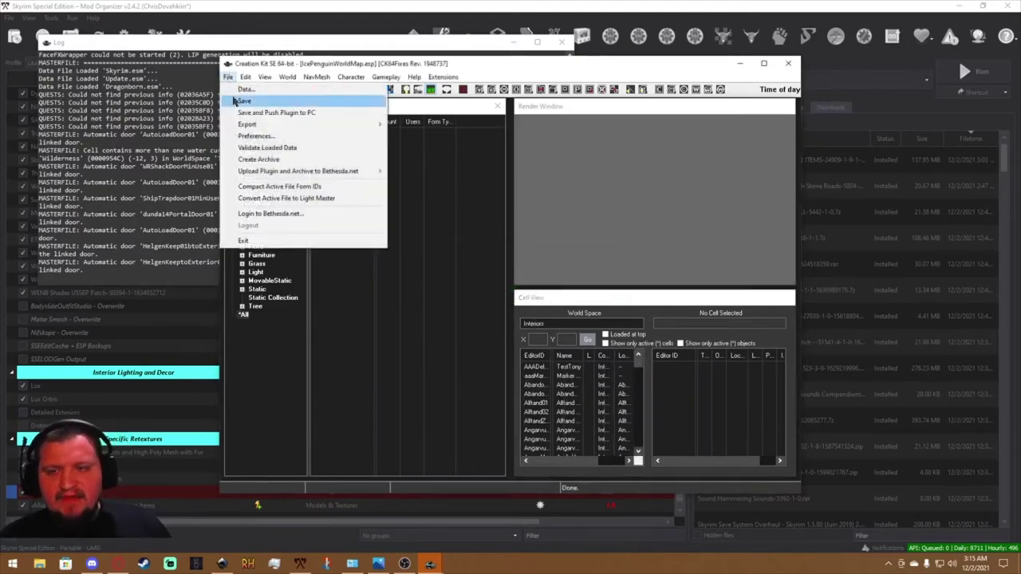
pyautogui.click(244, 101)
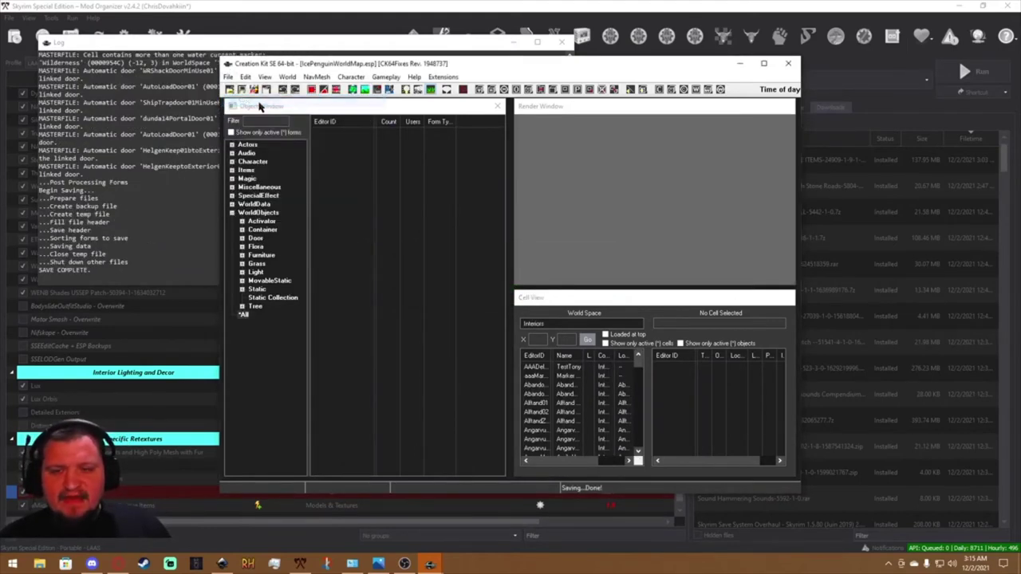
pyautogui.click(788, 64)
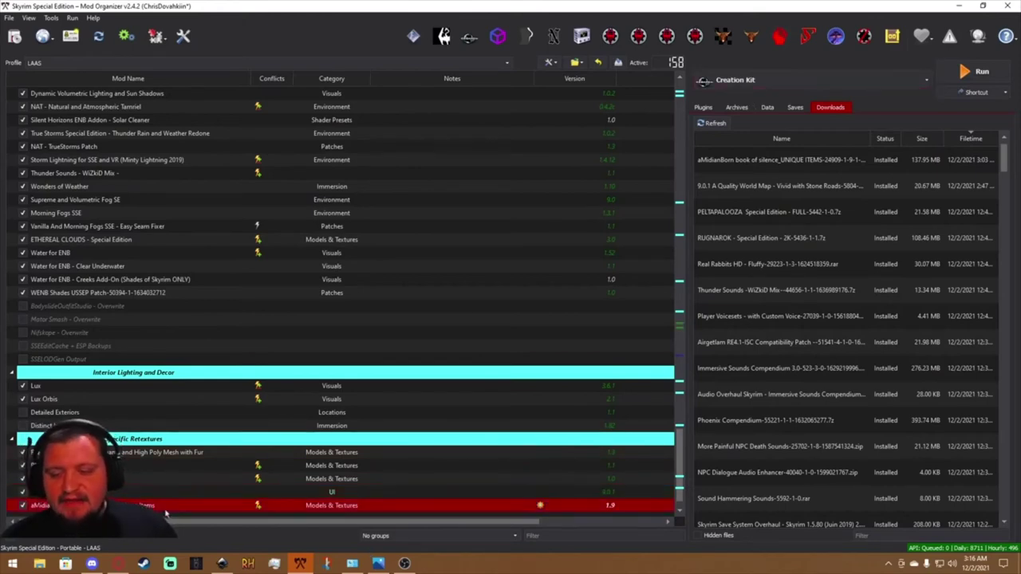
pyautogui.rightClick(165, 513)
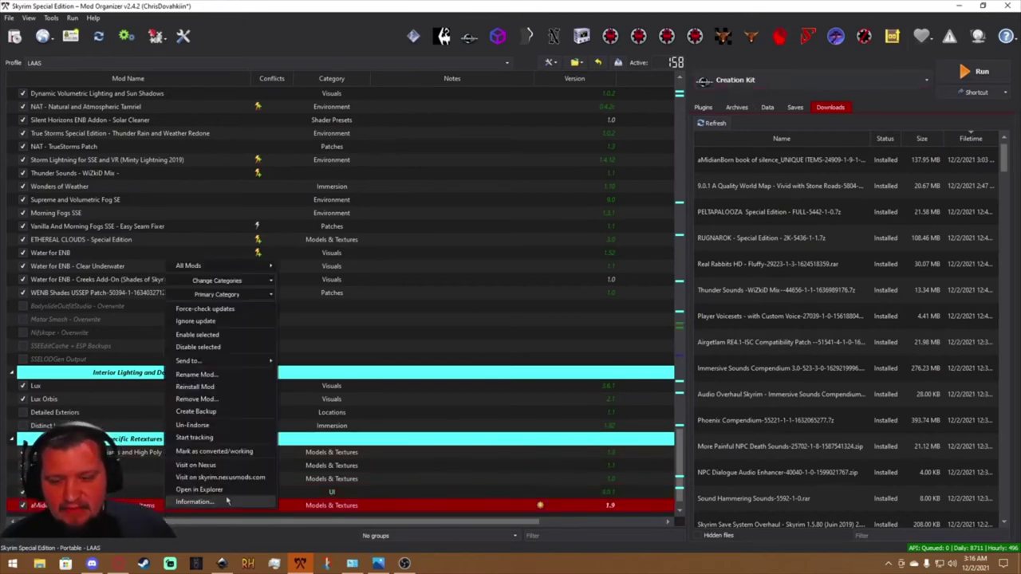
pyautogui.click(199, 484)
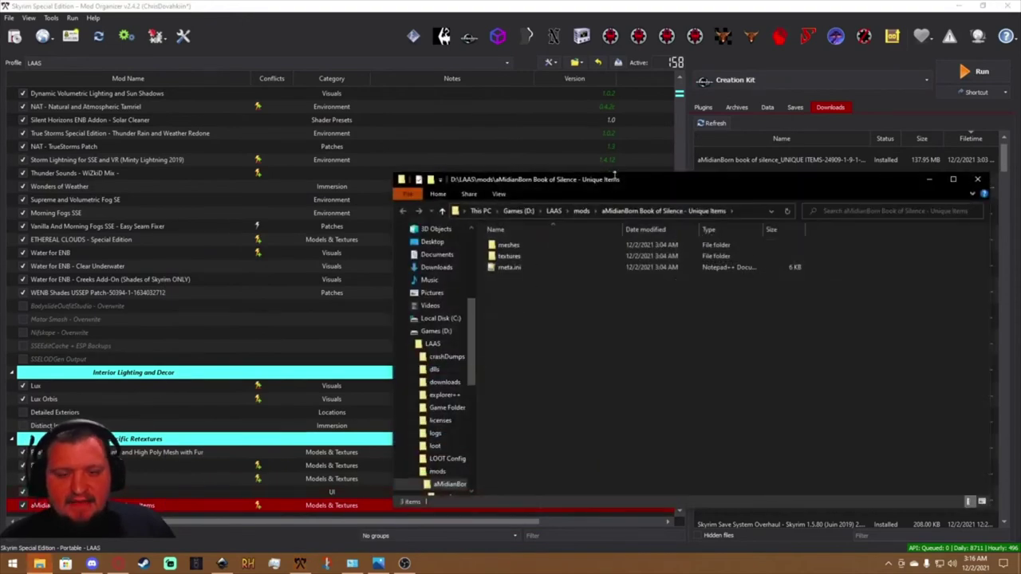
pyautogui.moveTo(638, 179); pyautogui.dragTo(360, 142)
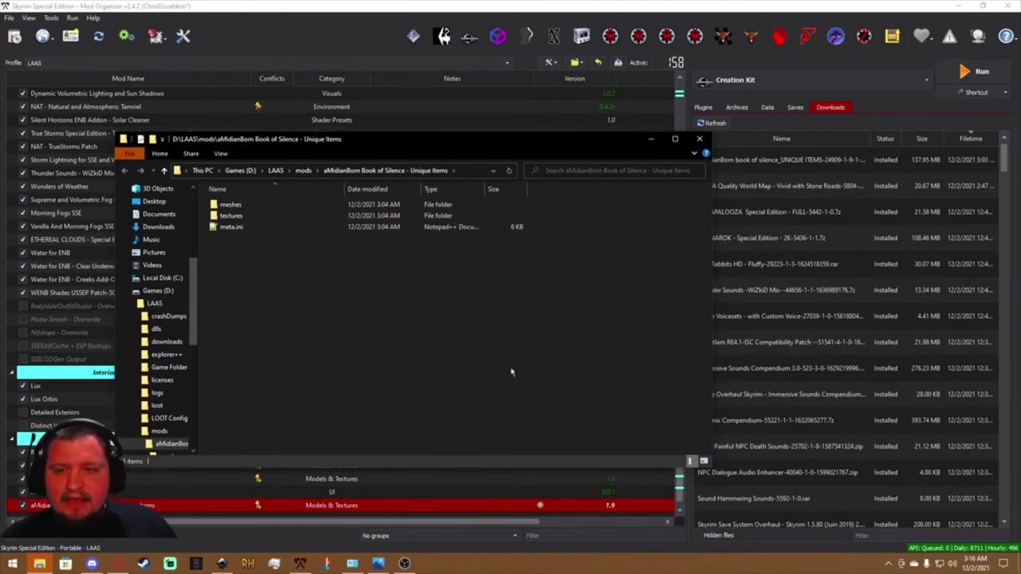
pyautogui.click(240, 204)
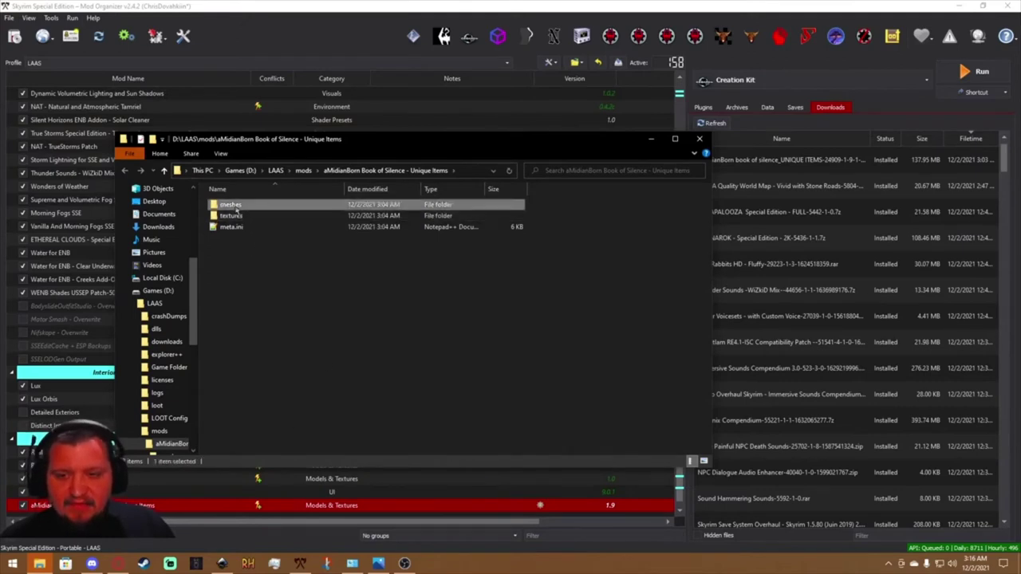
pyautogui.click(324, 316)
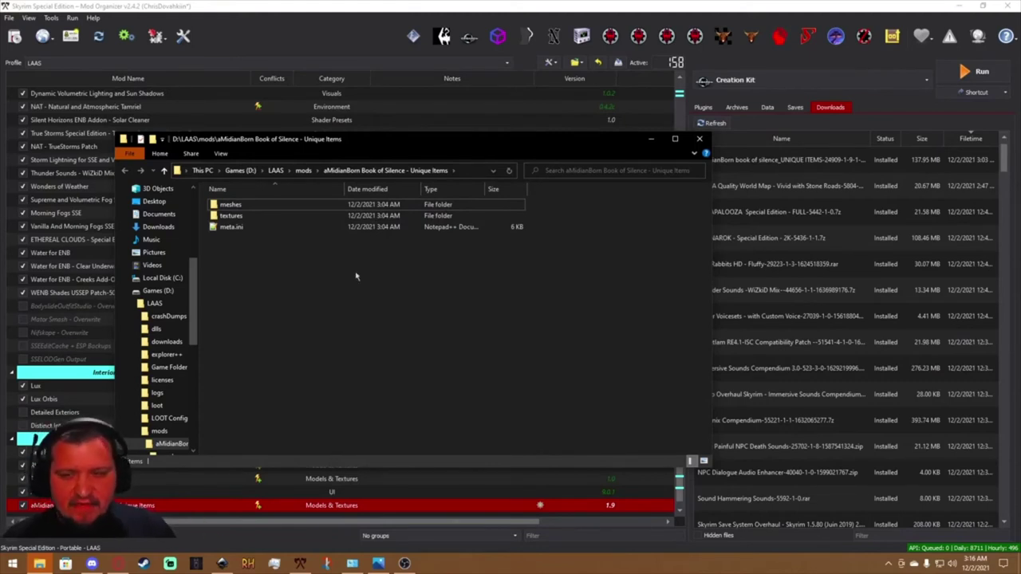
pyautogui.click(699, 139)
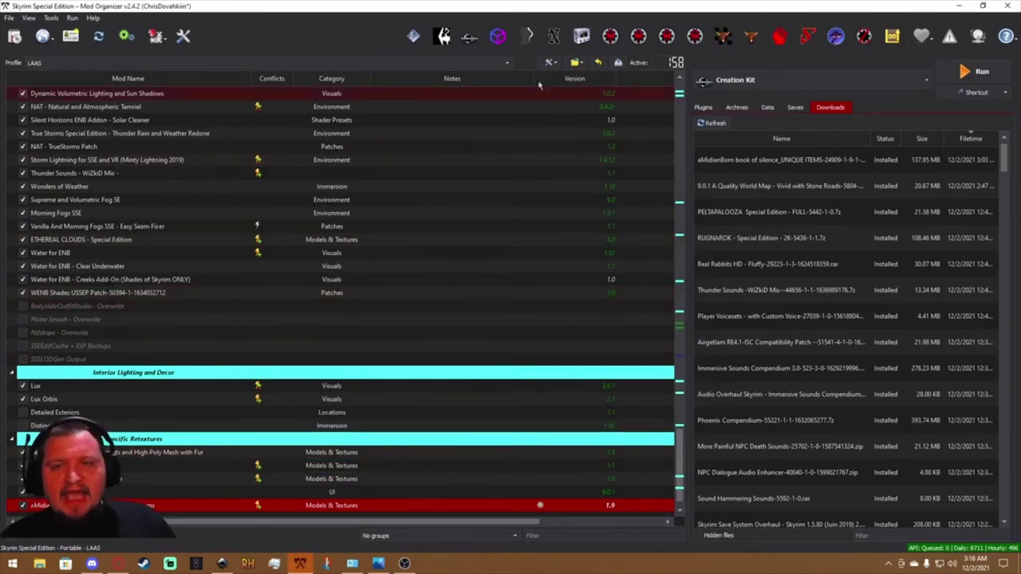
# Search Google for 'cathedral assets optimizer' and manually download its main file from Nexus Mods.
pyautogui.click(1006, 6)
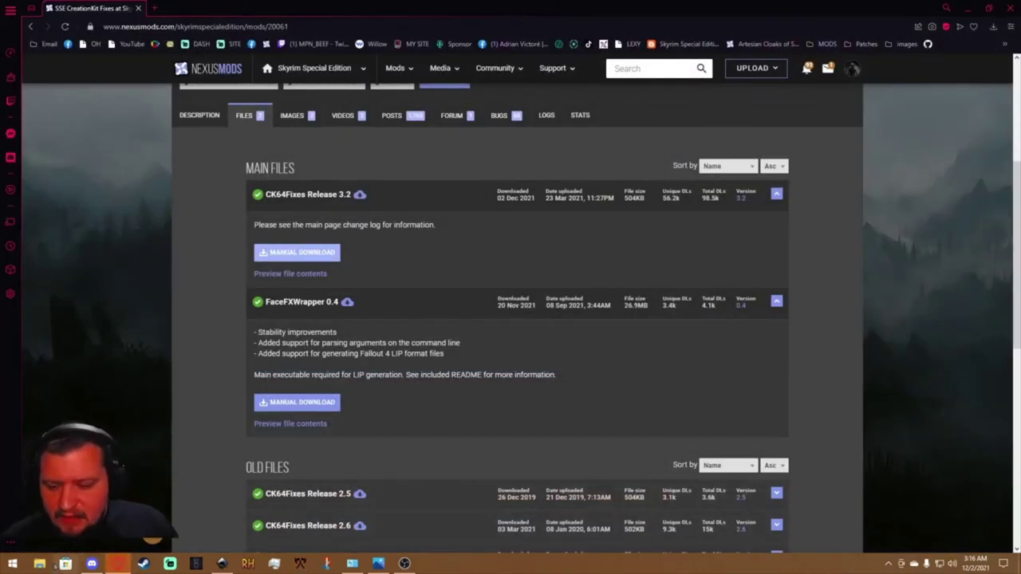
pyautogui.click(39, 564)
pyautogui.click(39, 564)
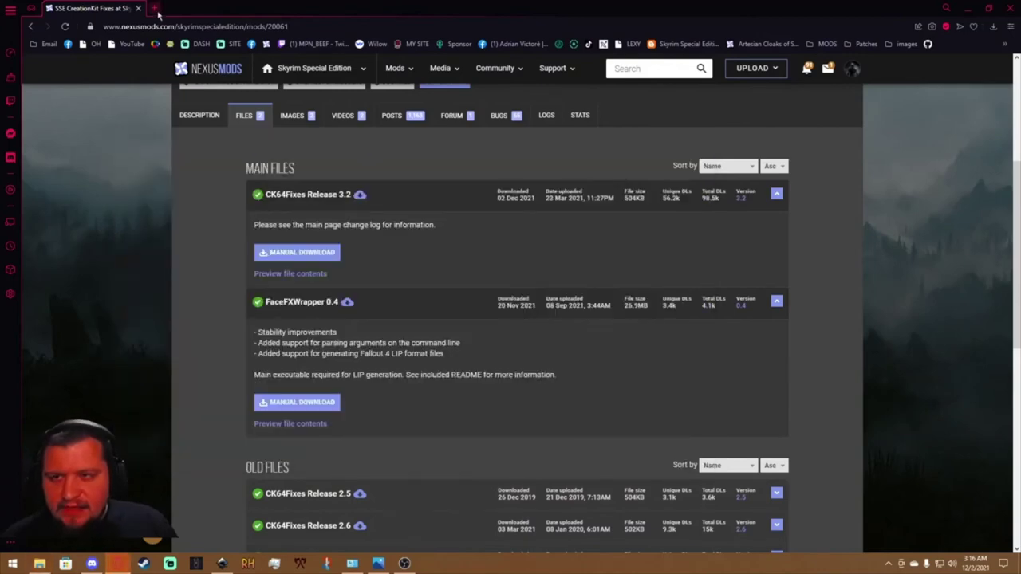
pyautogui.click(194, 28)
pyautogui.write('c')
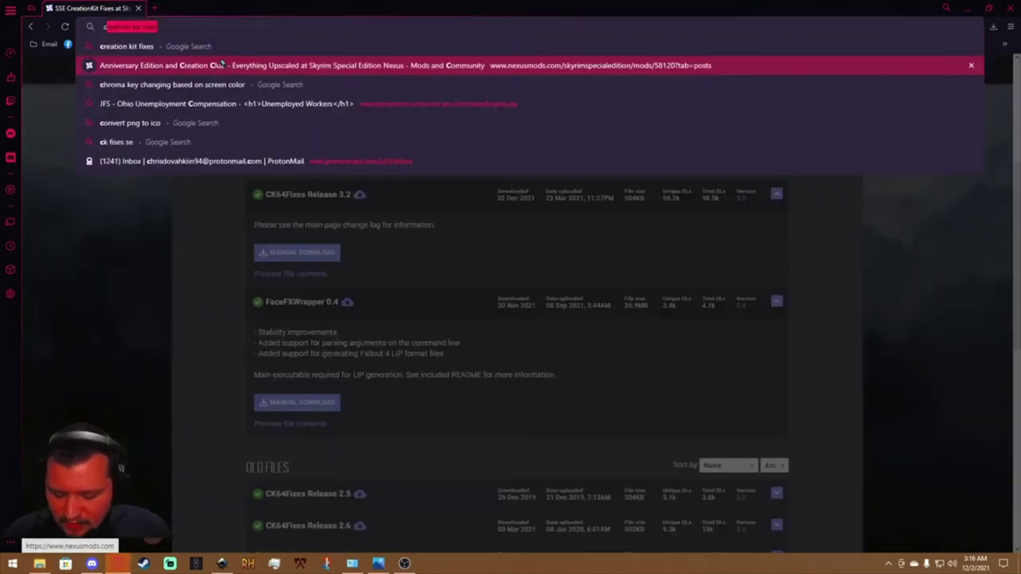
pyautogui.write('athedral ')
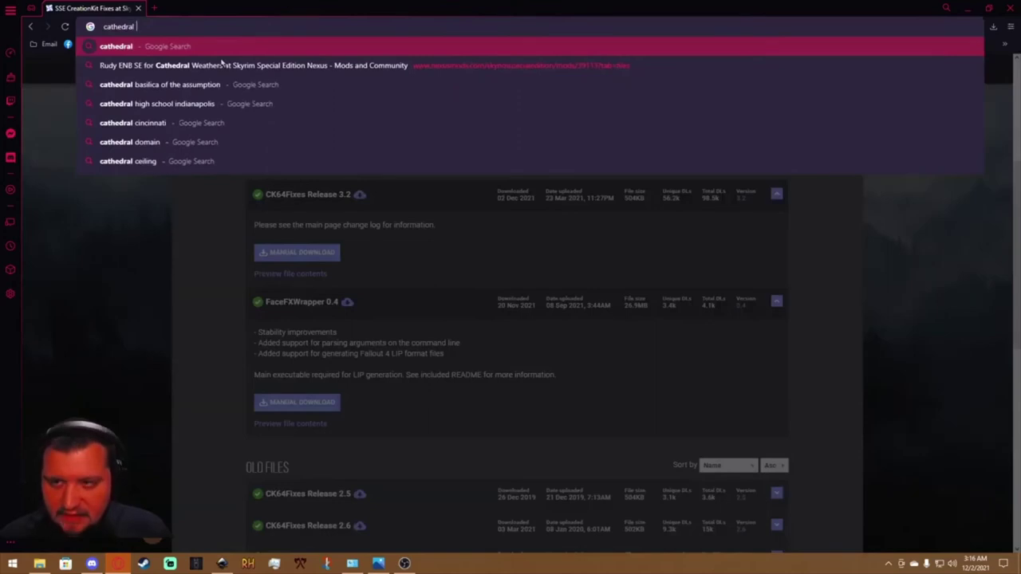
pyautogui.write('assets optimizer')
pyautogui.press('Return')
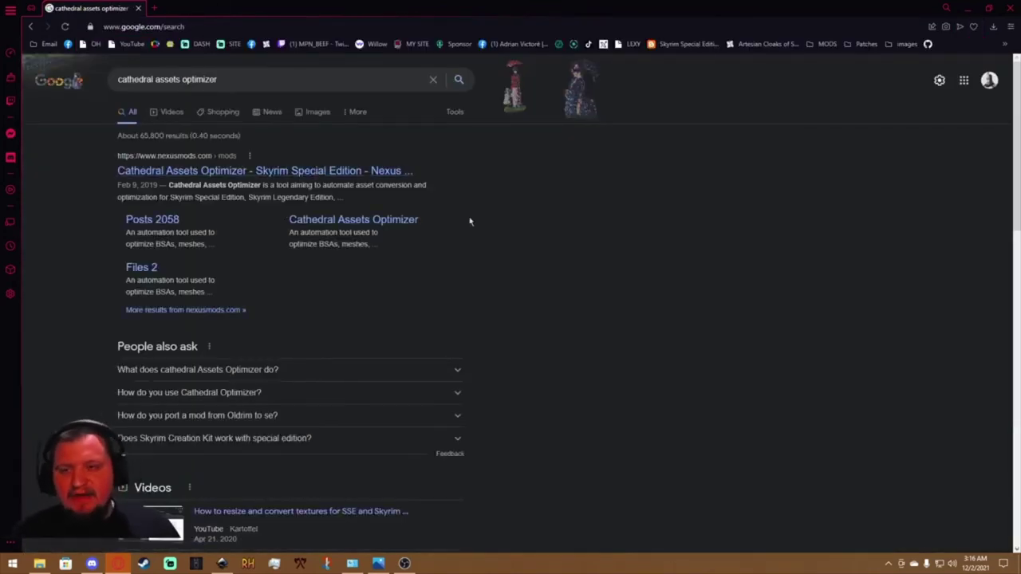
pyautogui.click(398, 220)
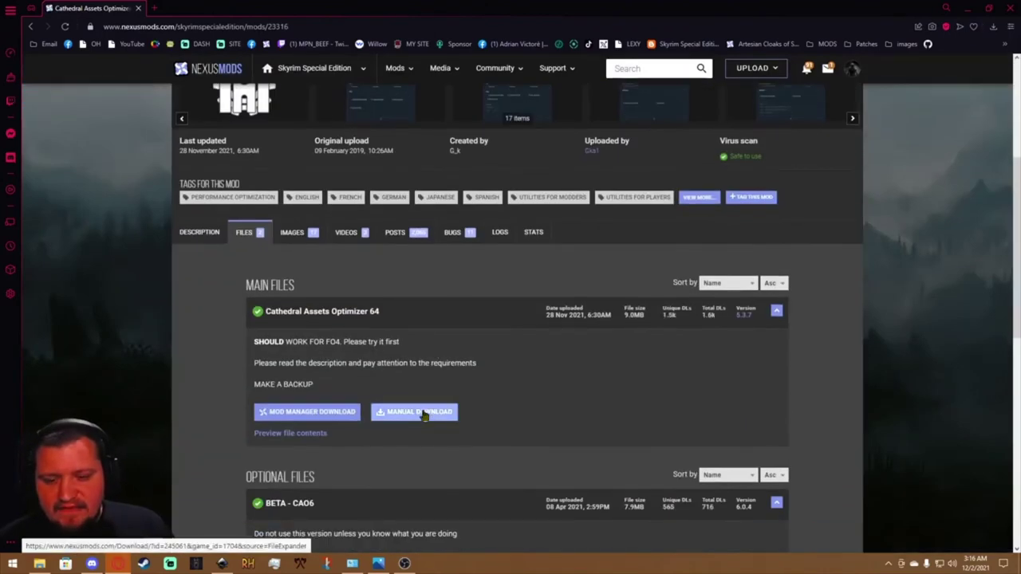
pyautogui.click(422, 413)
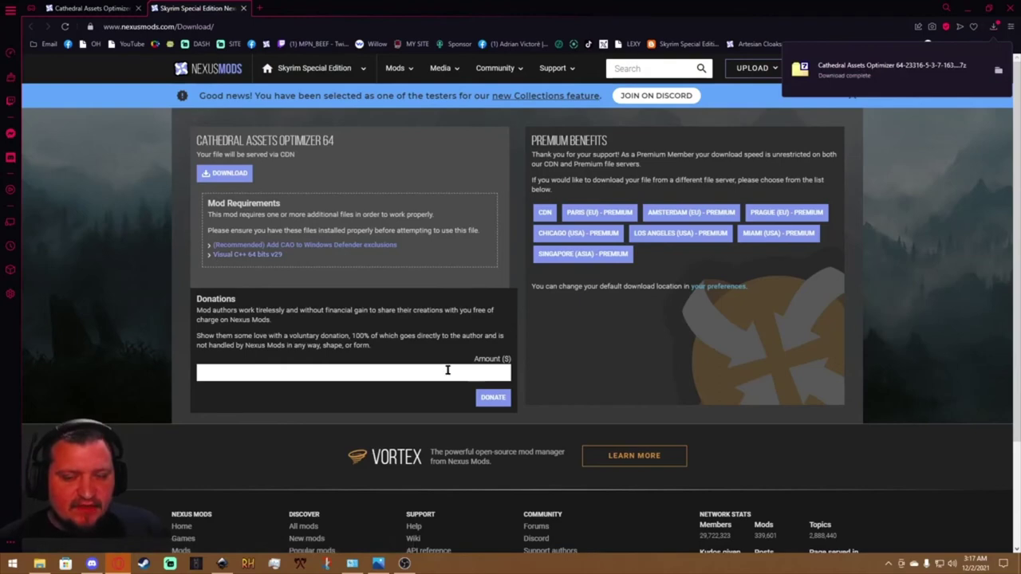
# Open the optimizer archive in 7-Zip and browse Explorer to D:\LAAS\tools\Cathedral Assets Optimizer V5.1.3.
pyautogui.click(855, 80)
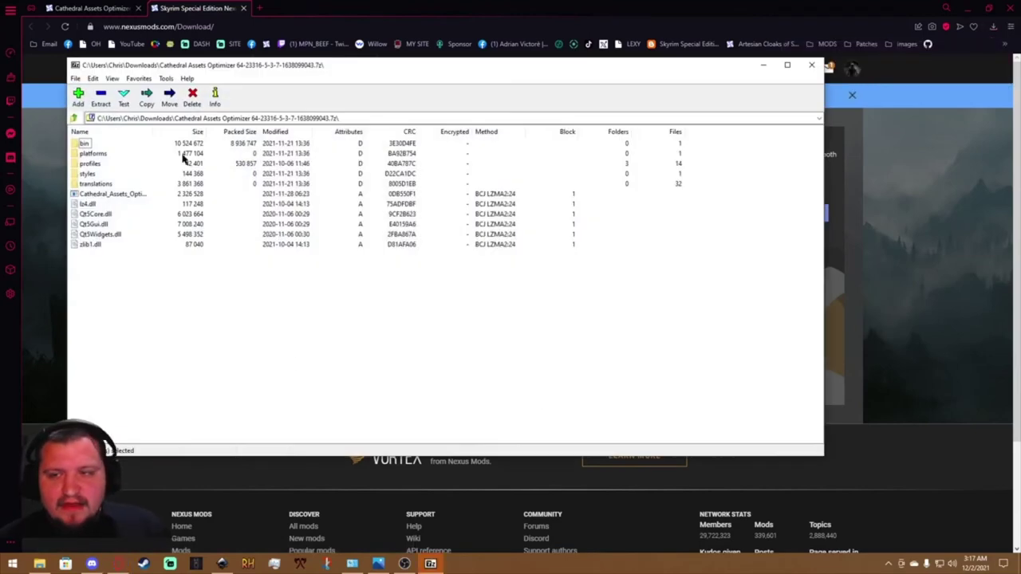
pyautogui.click(39, 564)
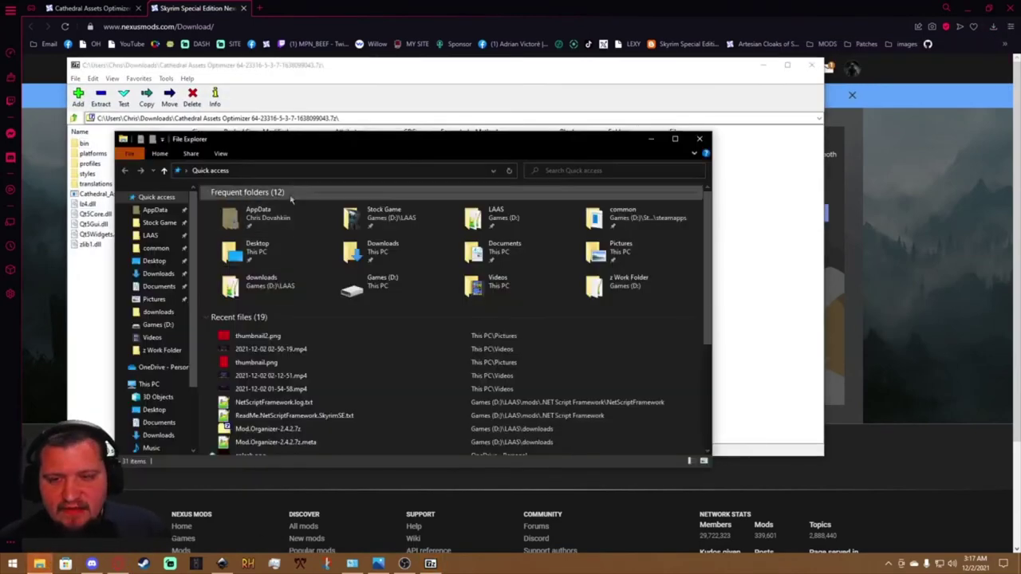
pyautogui.click(153, 236)
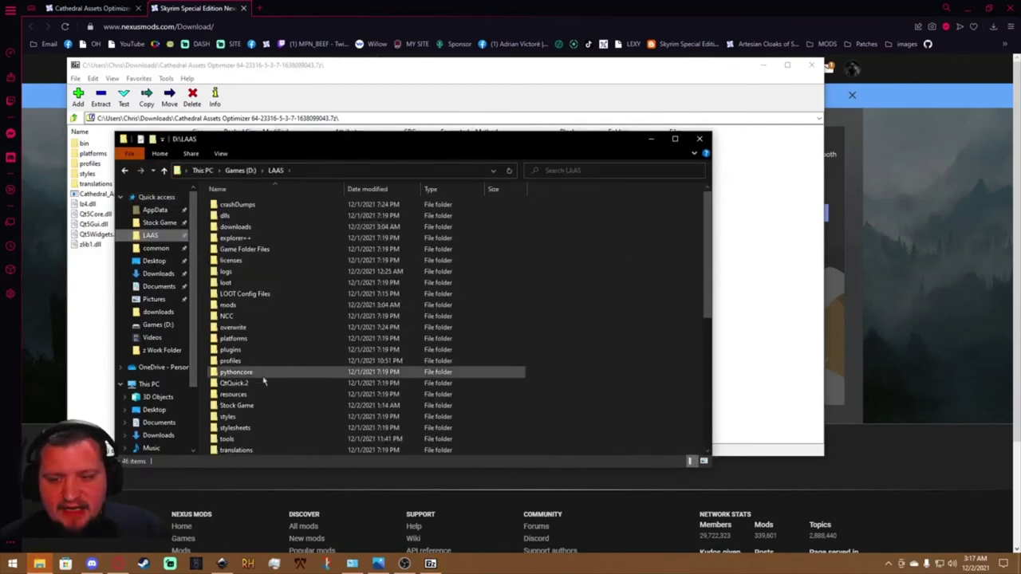
pyautogui.doubleClick(231, 439)
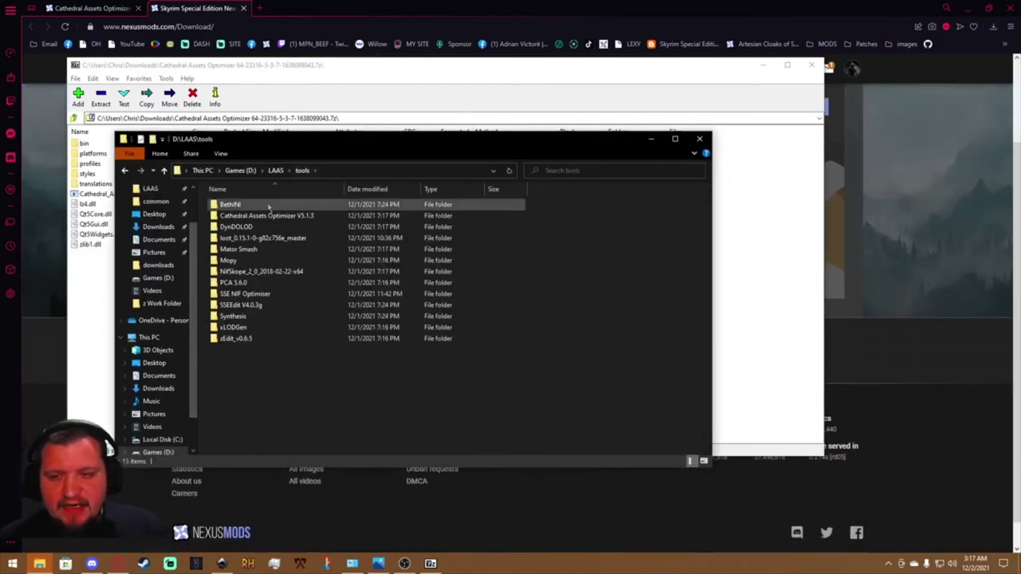
pyautogui.doubleClick(272, 216)
pyautogui.moveTo(346, 146); pyautogui.dragTo(661, 151)
# Extract all archive contents into that folder, close 7-Zip, and launch Cathedral_Assets_Optimizer.exe.
pyautogui.click(258, 290)
pyautogui.hotkey('ctrl', 'a')
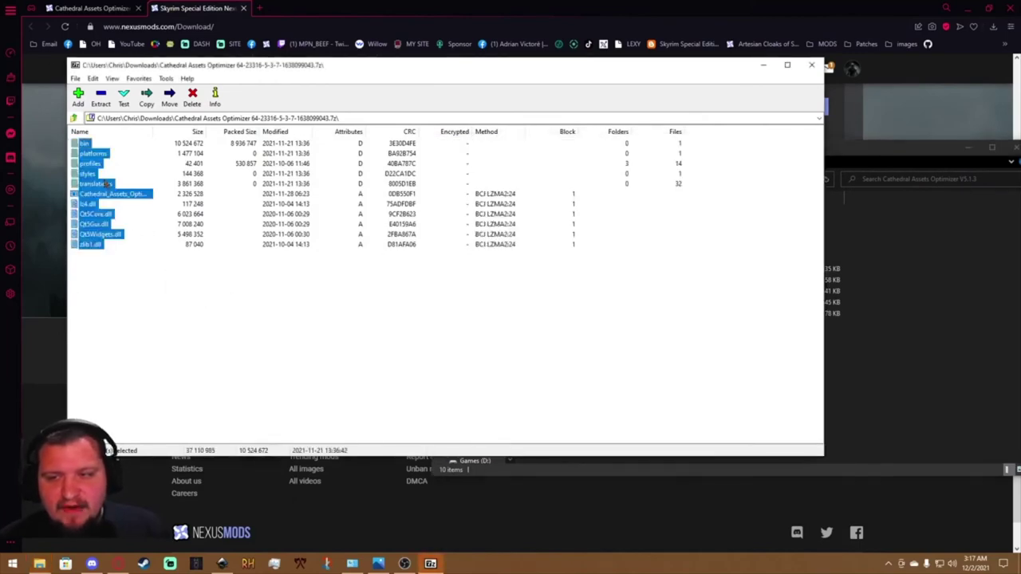
pyautogui.moveTo(106, 185); pyautogui.dragTo(558, 262)
pyautogui.click(812, 65)
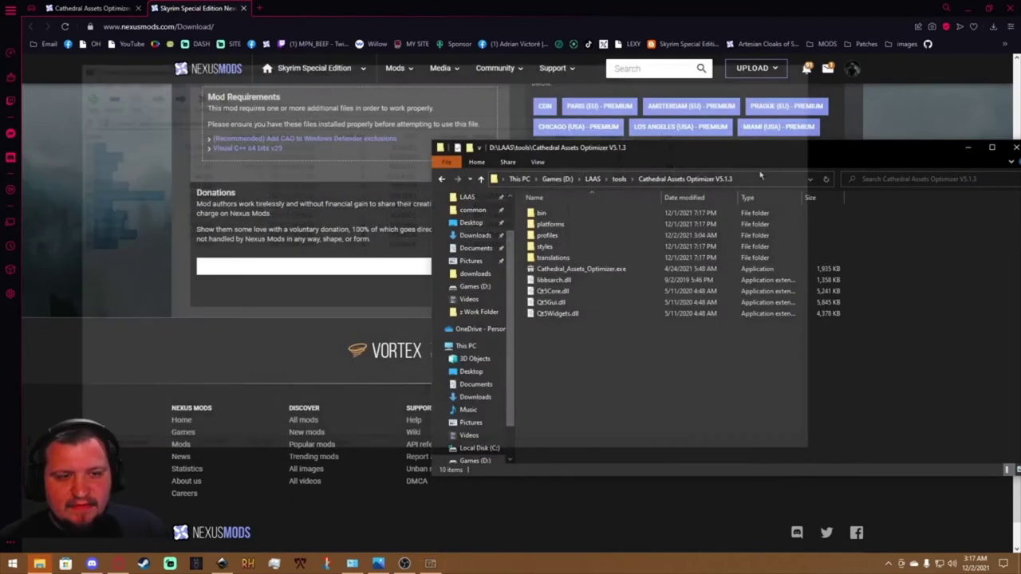
pyautogui.moveTo(720, 152); pyautogui.dragTo(375, 123)
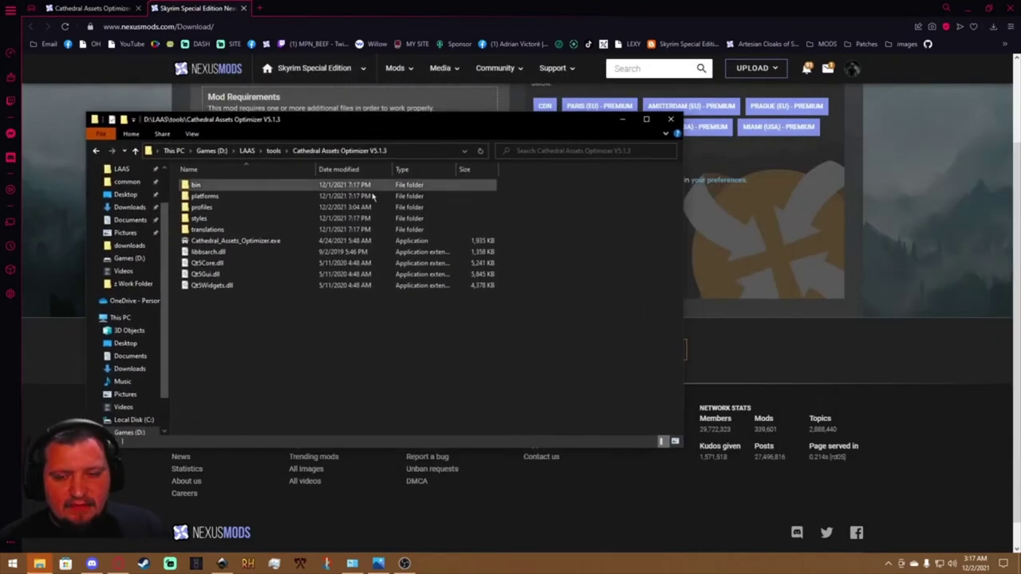
pyautogui.doubleClick(265, 241)
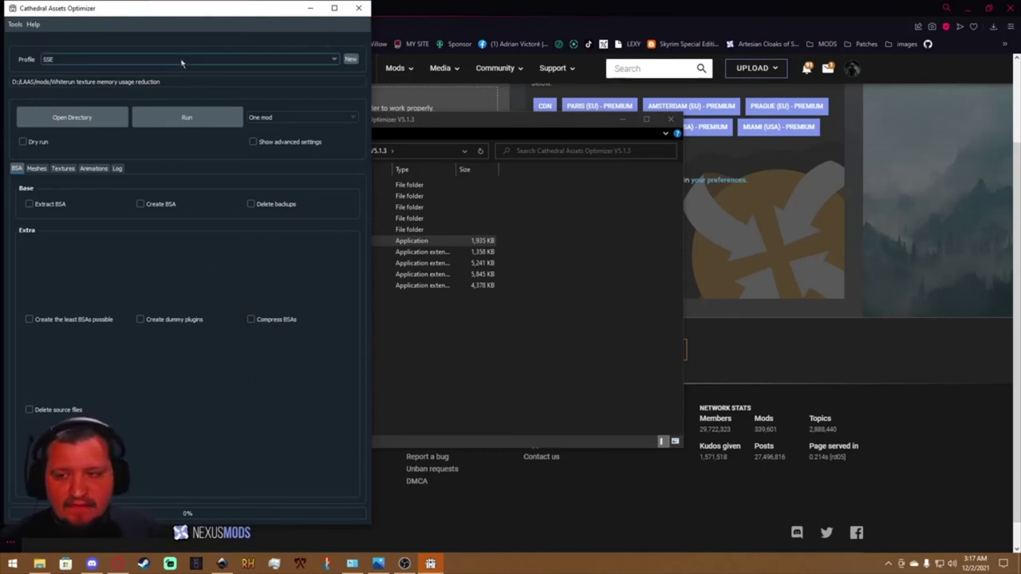
# Point the optimizer's directory at D:\LAAS\mods\aMidianBorn Book of Silence - Unique Items.
pyautogui.click(92, 115)
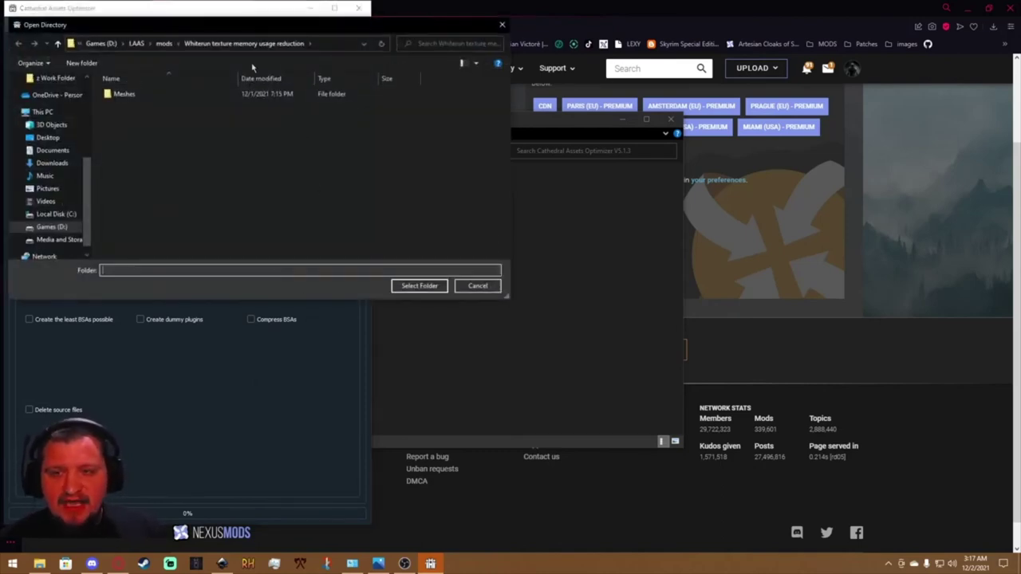
pyautogui.click(163, 43)
pyautogui.scroll(-3, 226, 149)
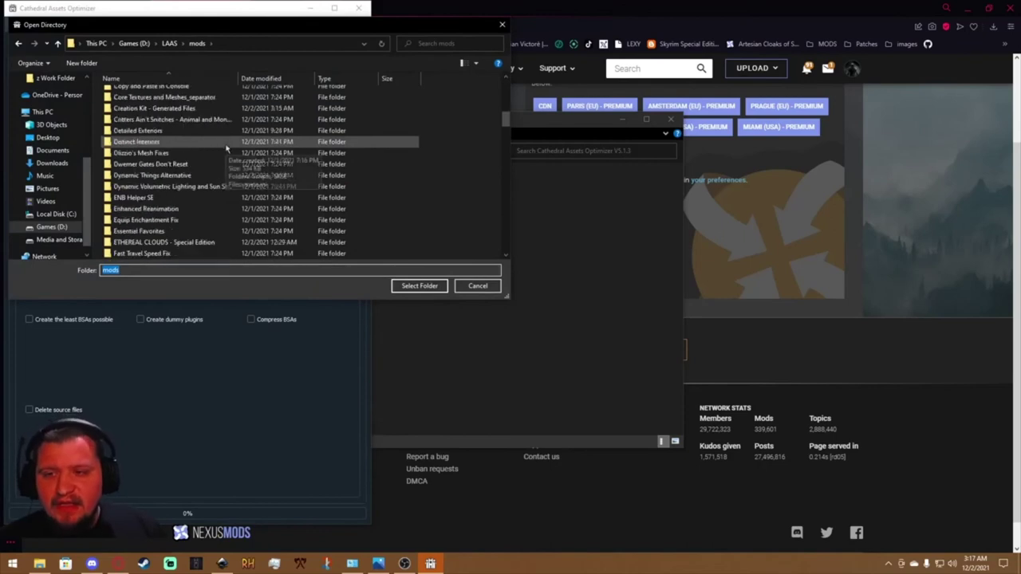
pyautogui.scroll(-3, 226, 149)
pyautogui.scroll(9, 230, 148)
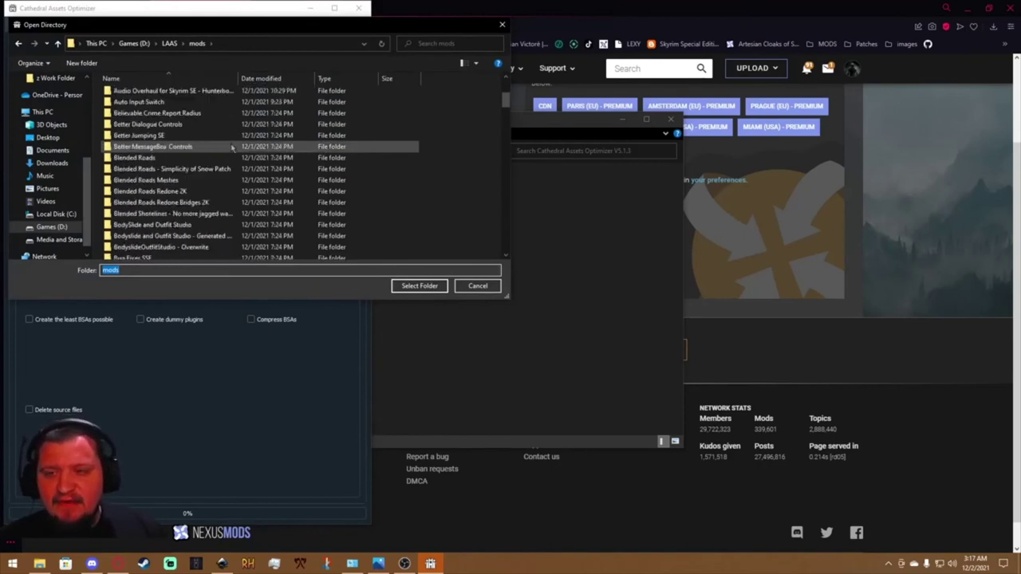
pyautogui.scroll(4, 232, 147)
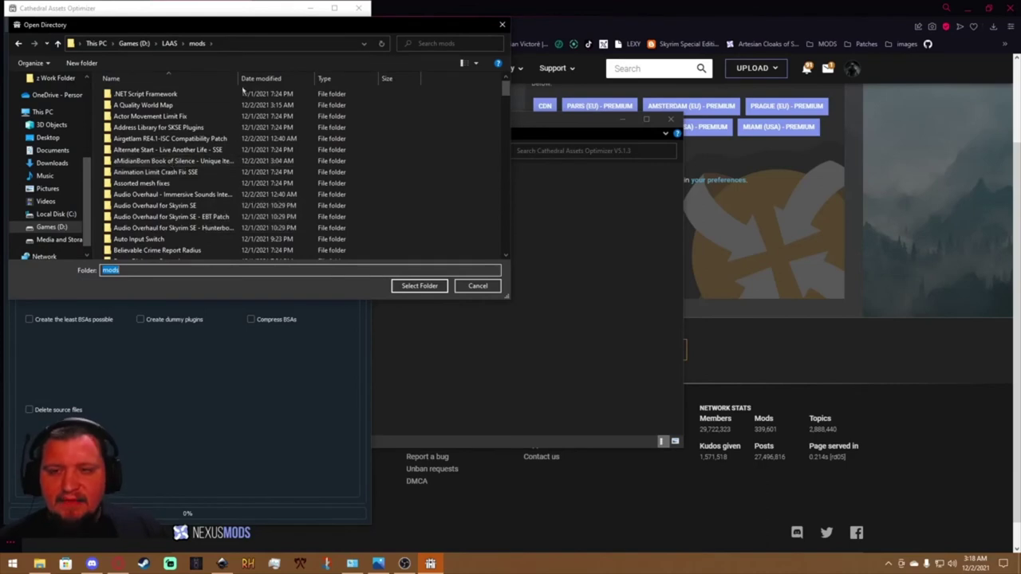
pyautogui.moveTo(238, 79); pyautogui.dragTo(301, 78)
pyautogui.click(227, 161)
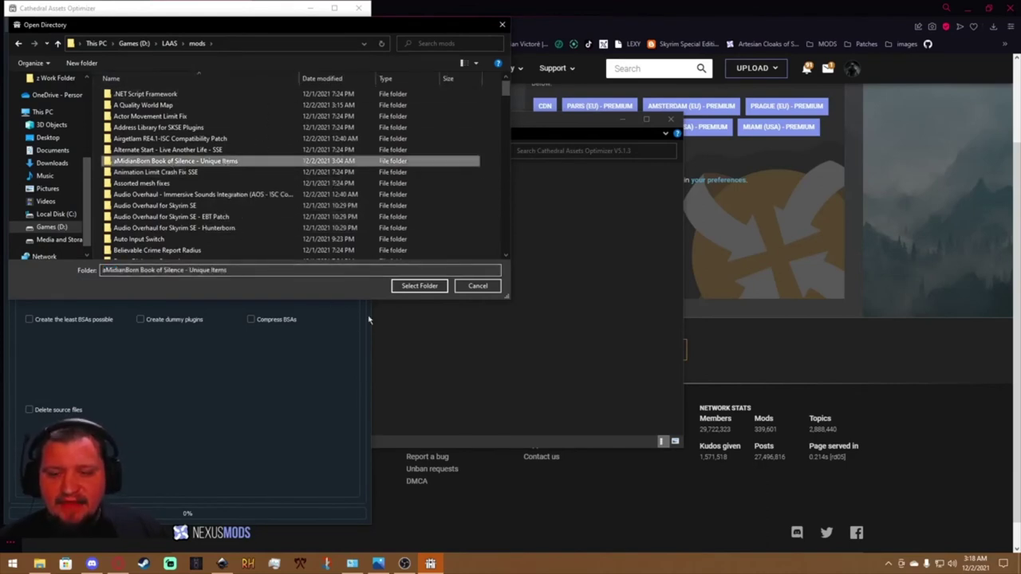
pyautogui.click(416, 289)
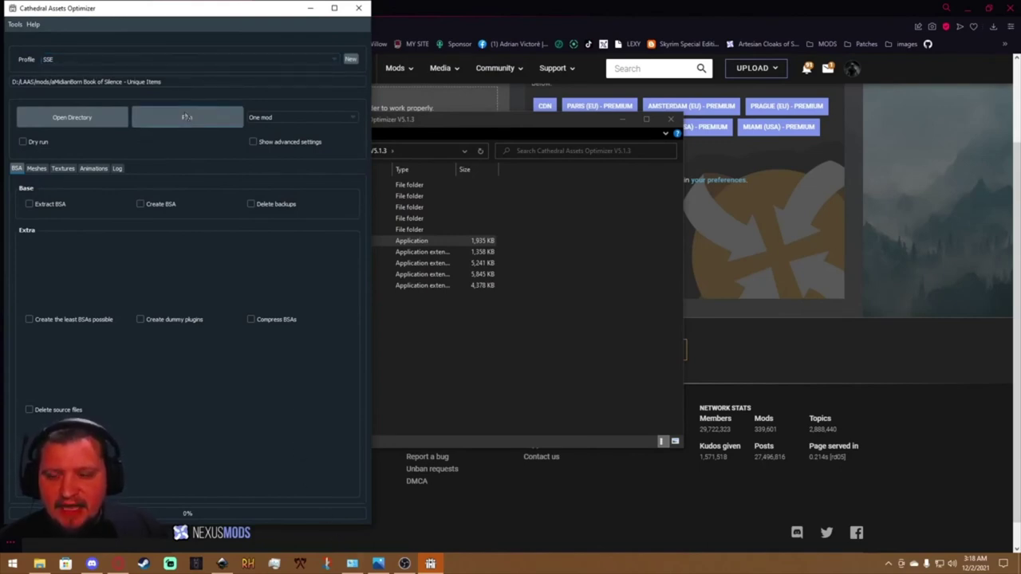
# Run the optimizer on the Book of Silence folder with the Log tab showing until it reports completion.
pyautogui.click(122, 169)
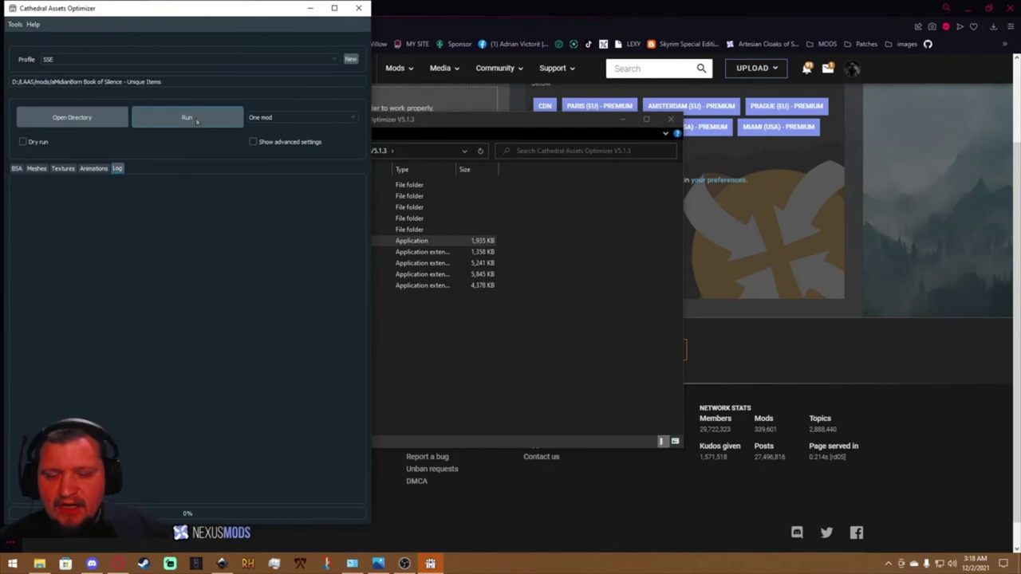
pyautogui.click(196, 121)
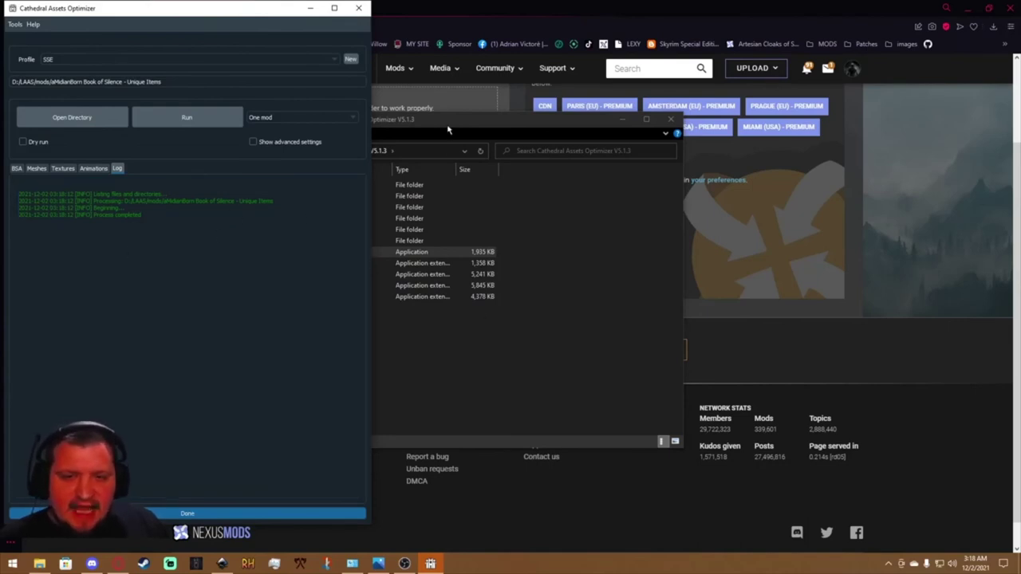
pyautogui.click(489, 126)
pyautogui.moveTo(489, 126); pyautogui.dragTo(700, 186)
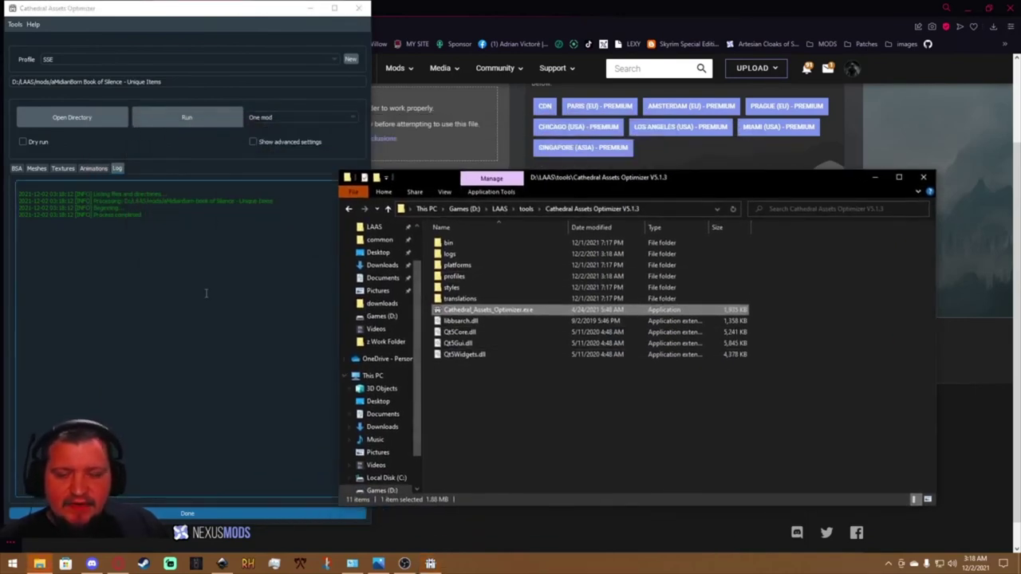
pyautogui.click(194, 253)
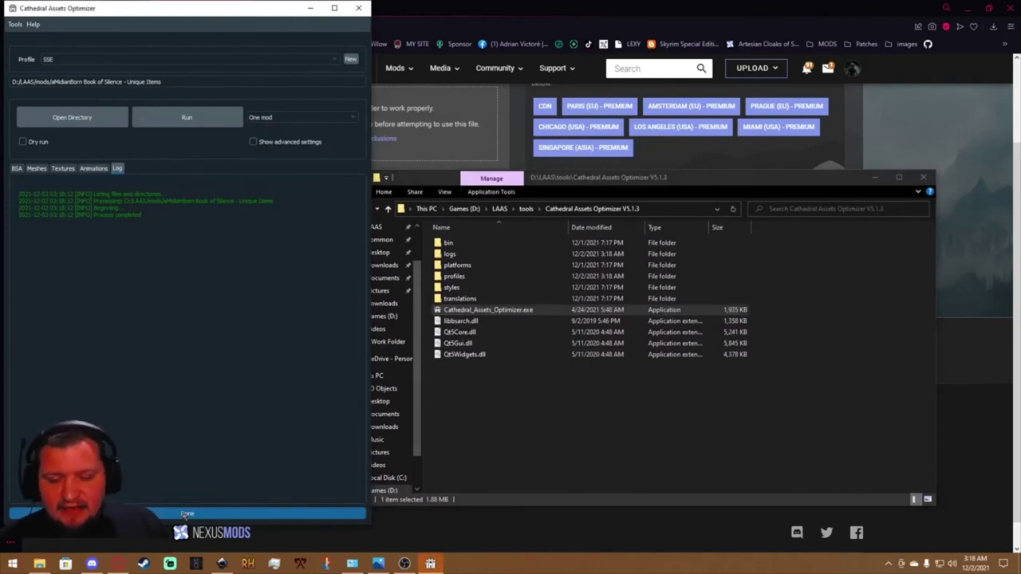
# Close the optimizer and its Explorer window, then select the Book of Silence Unique Items mod in Mod Organizer 2.
pyautogui.click(358, 8)
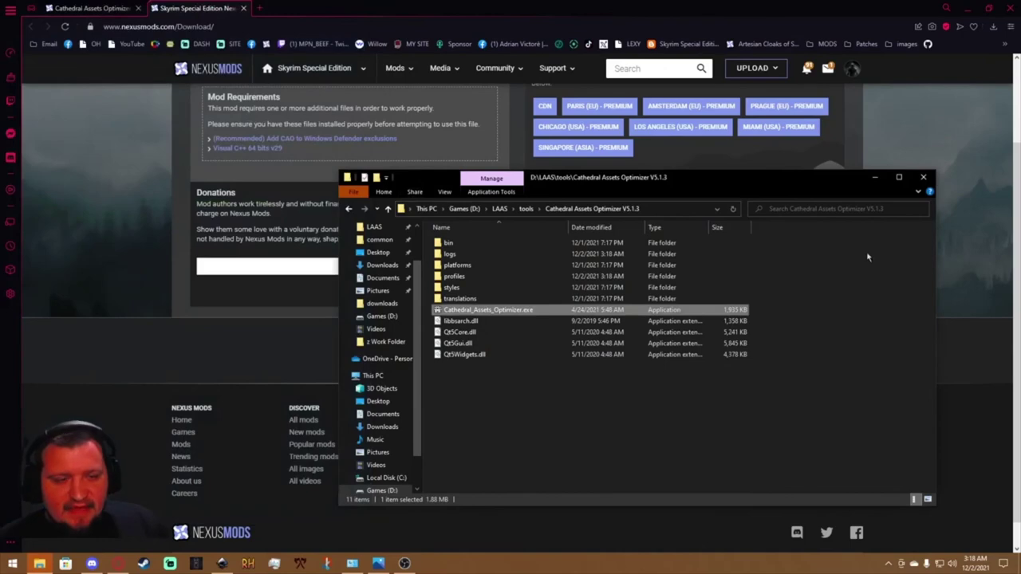
pyautogui.click(924, 177)
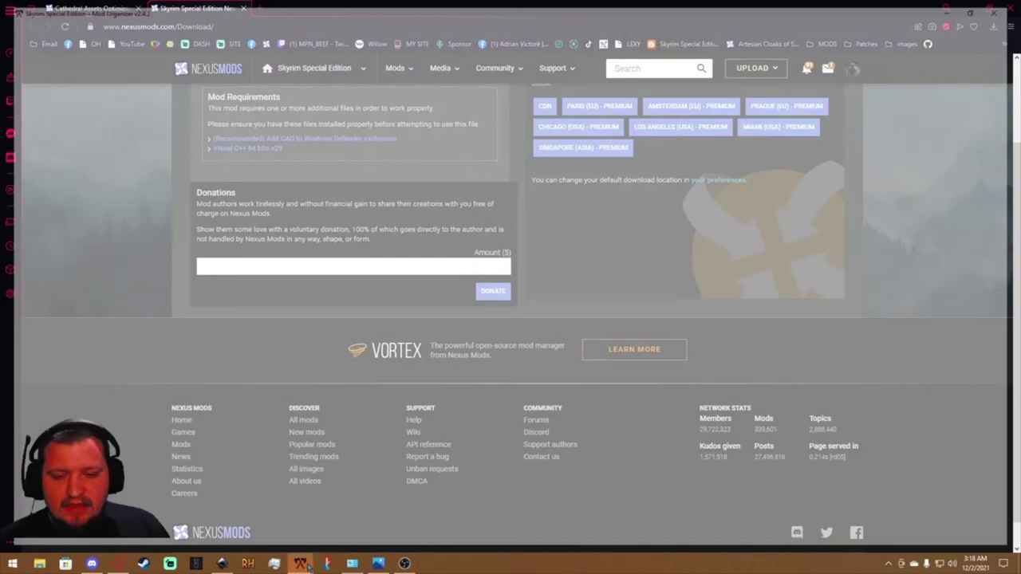
pyautogui.click(301, 564)
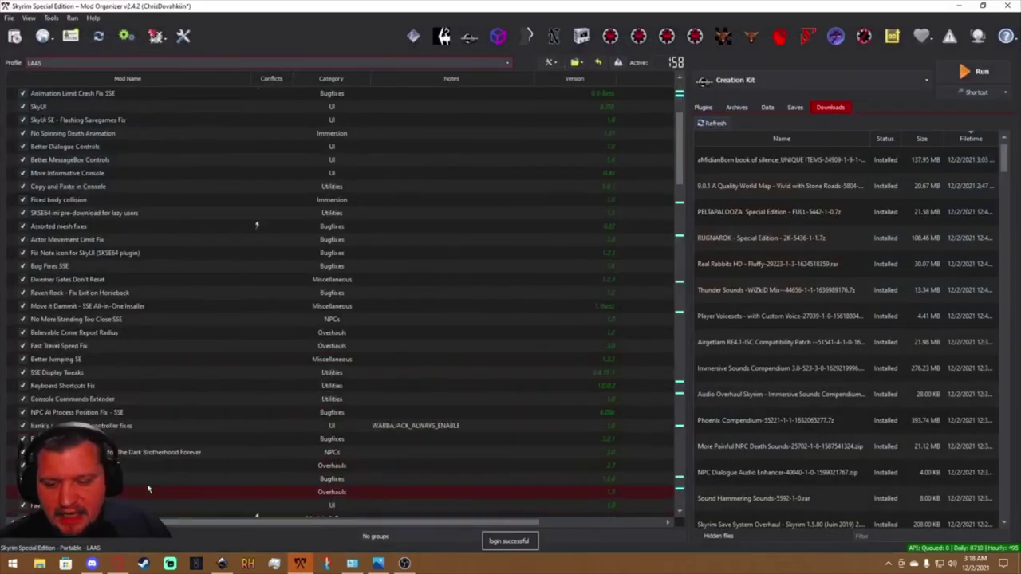
pyautogui.moveTo(678, 176); pyautogui.dragTo(677, 461)
pyautogui.click(170, 479)
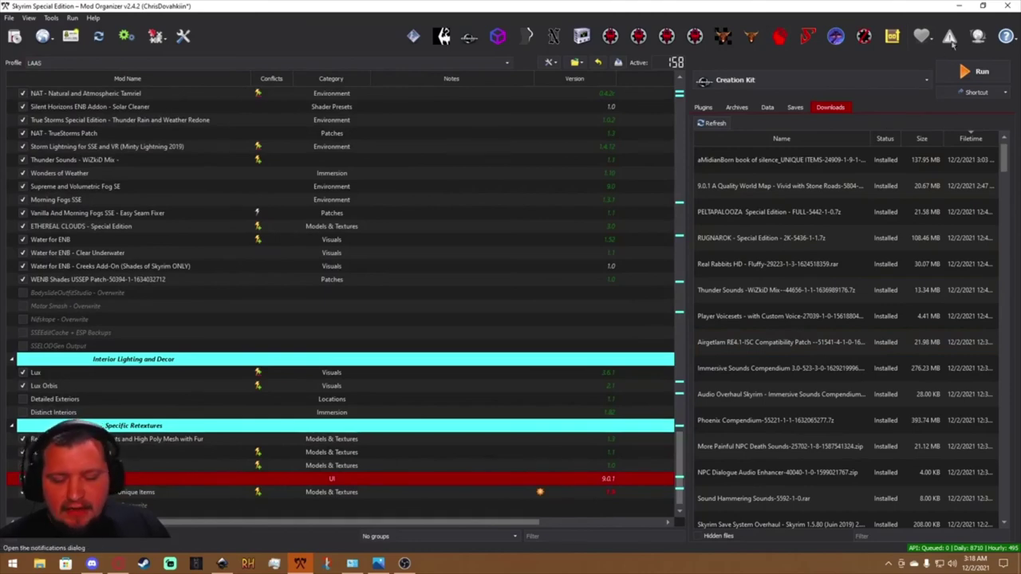
pyautogui.click(157, 493)
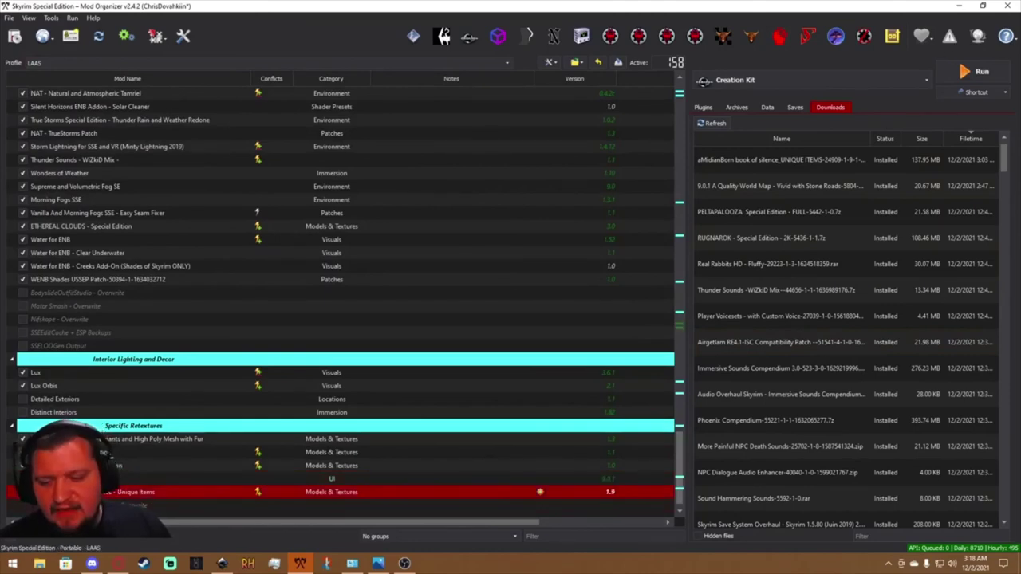